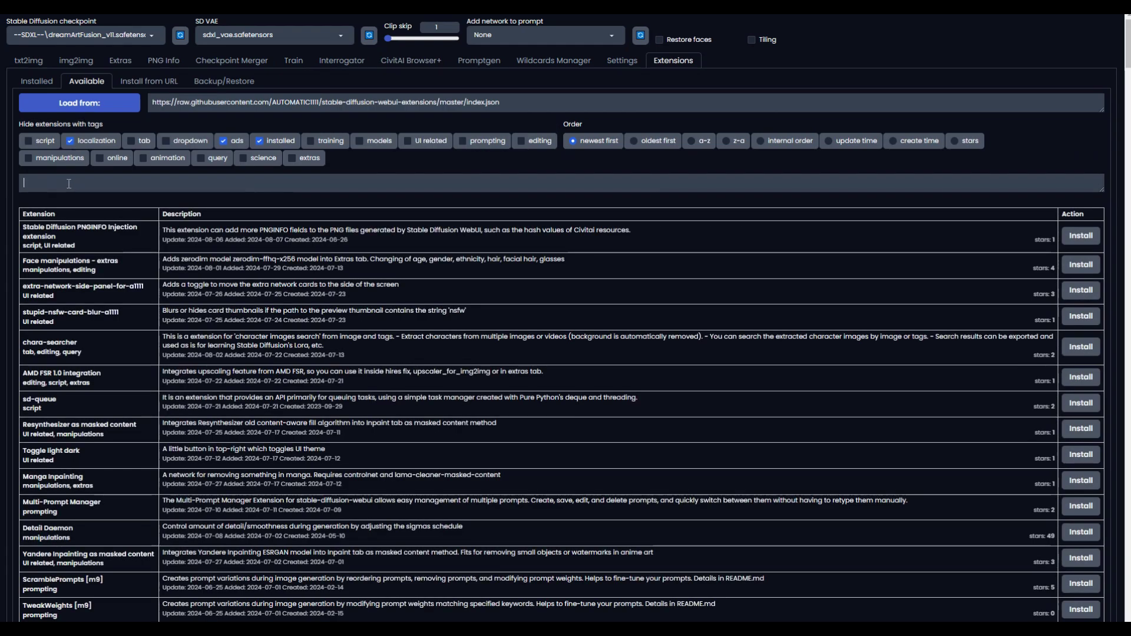
Find the Detail Daemon extension among the available extensions, install it, and apply it by restarting the UI.
type("detail")
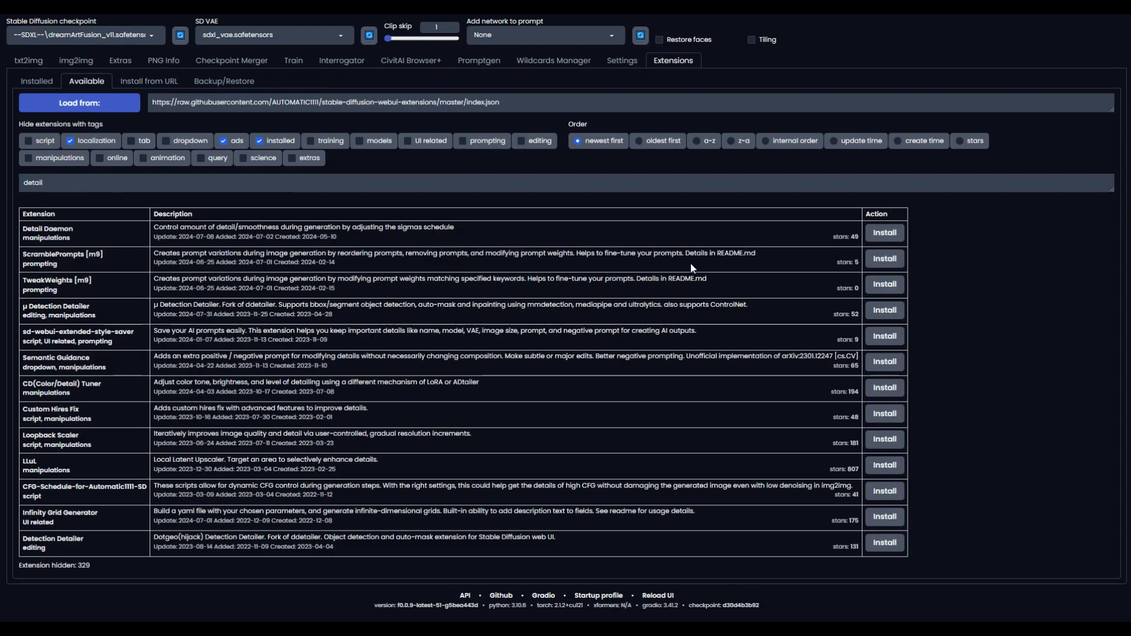
left_click(885, 233)
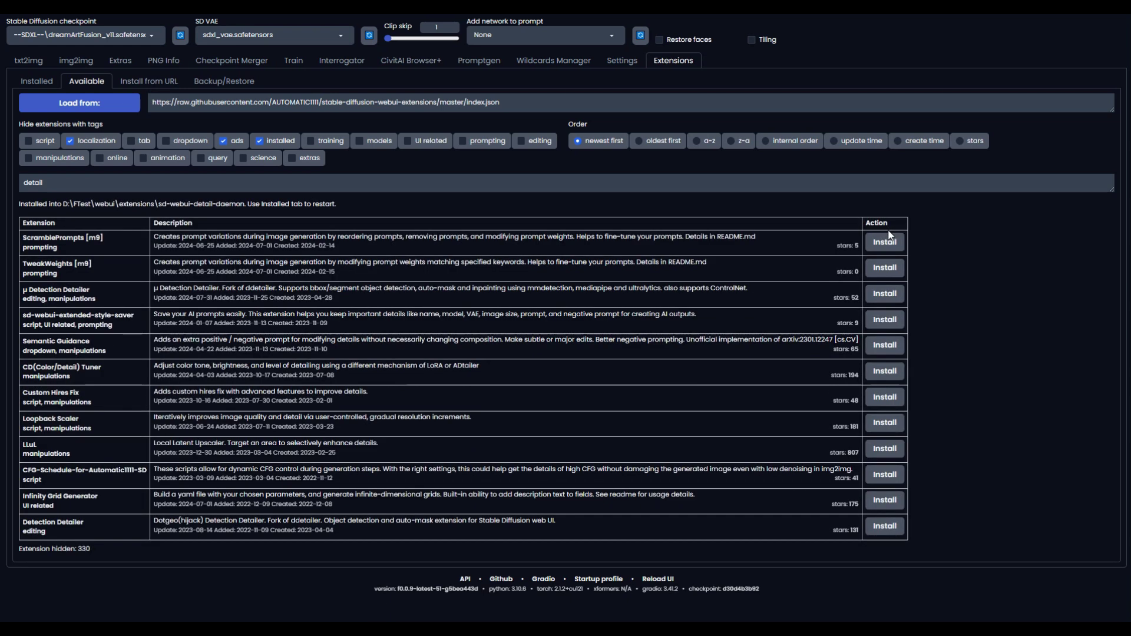
left_click(40, 81)
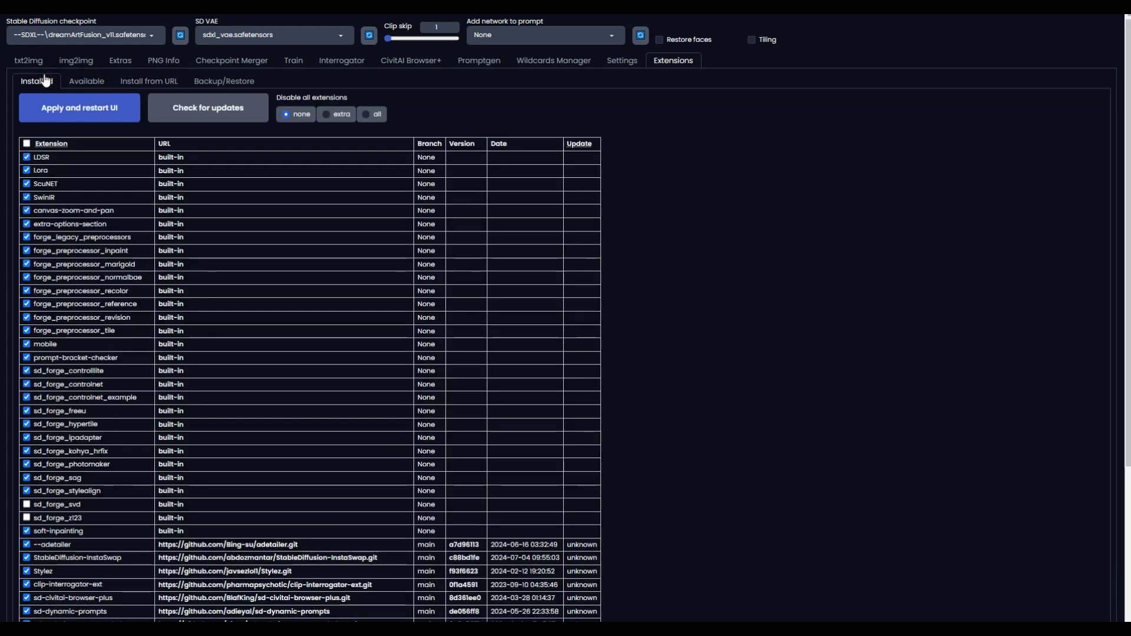
left_click(51, 103)
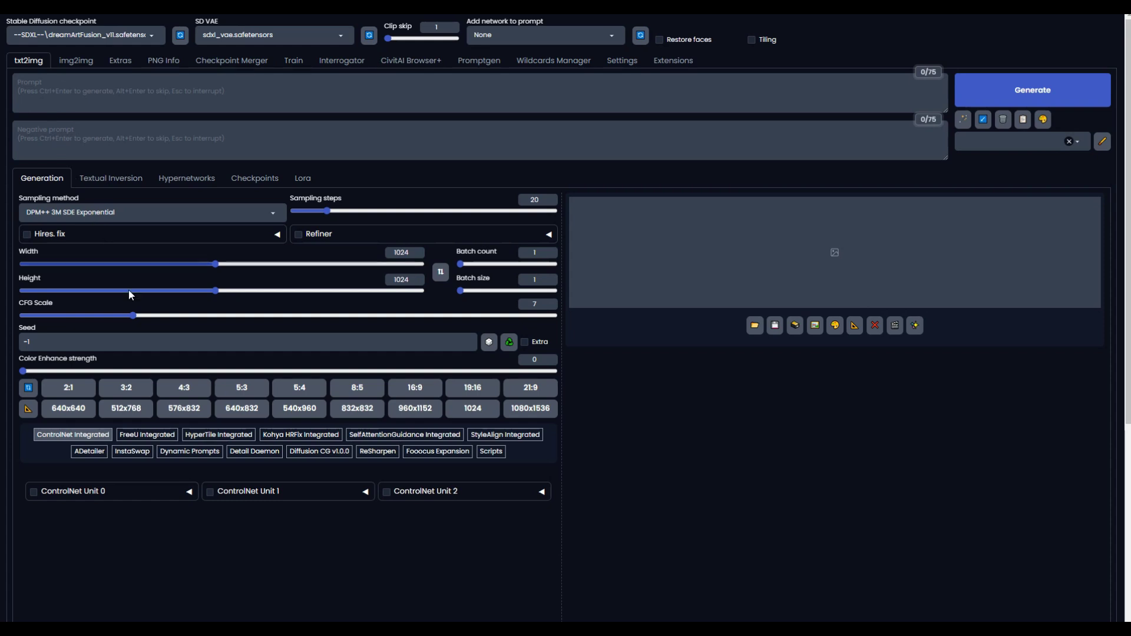
Open the Detail Daemon settings and read its GitHub README on how the sigma schedule affects image detail.
left_click(251, 457)
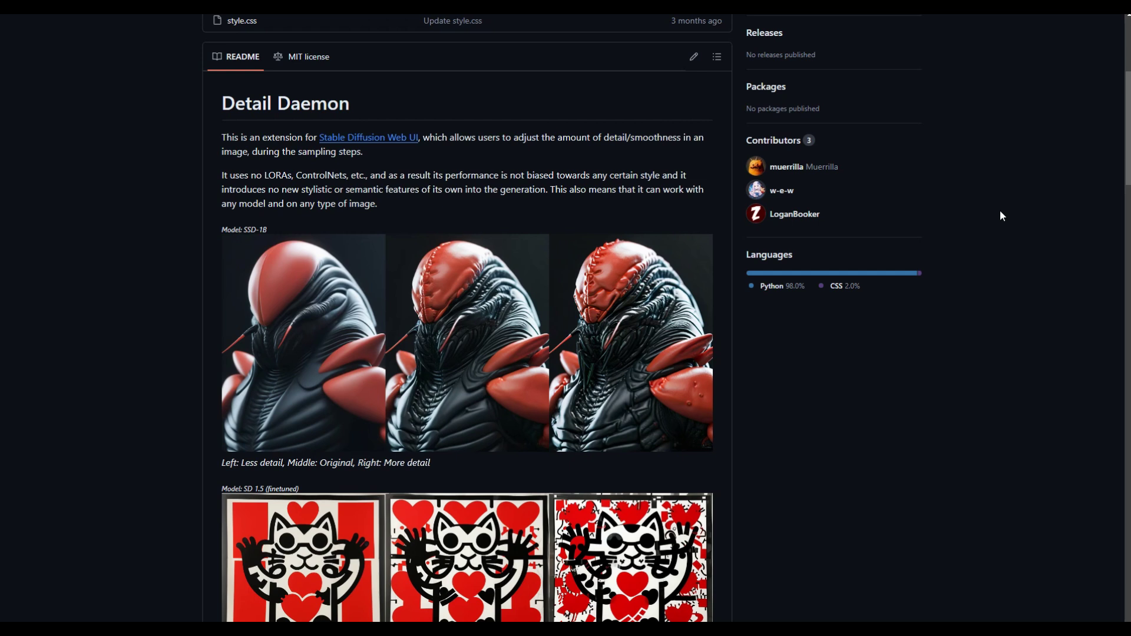
scroll(1000, 216, "down", 4)
scroll(998, 213, "down", 5)
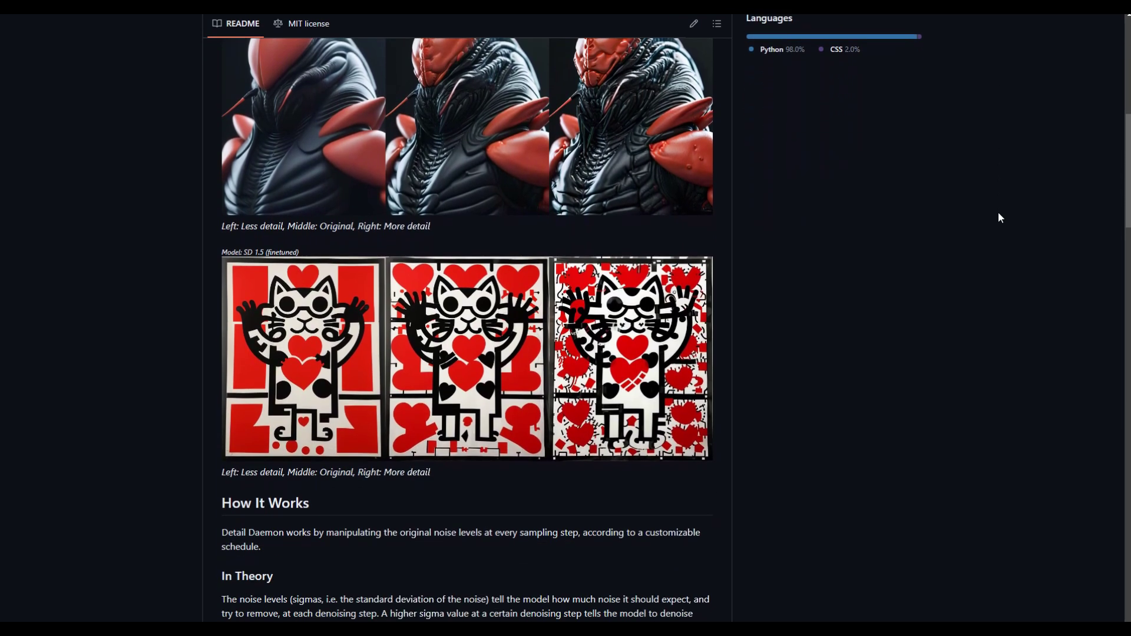
scroll(998, 214, "down", 4)
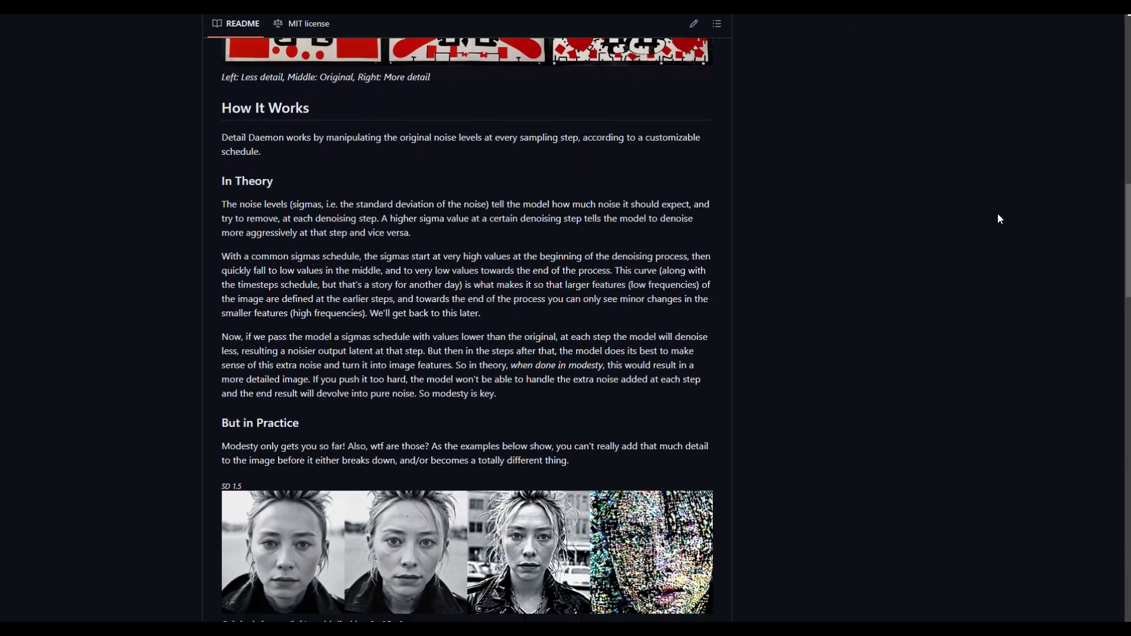
scroll(998, 215, "down", 5)
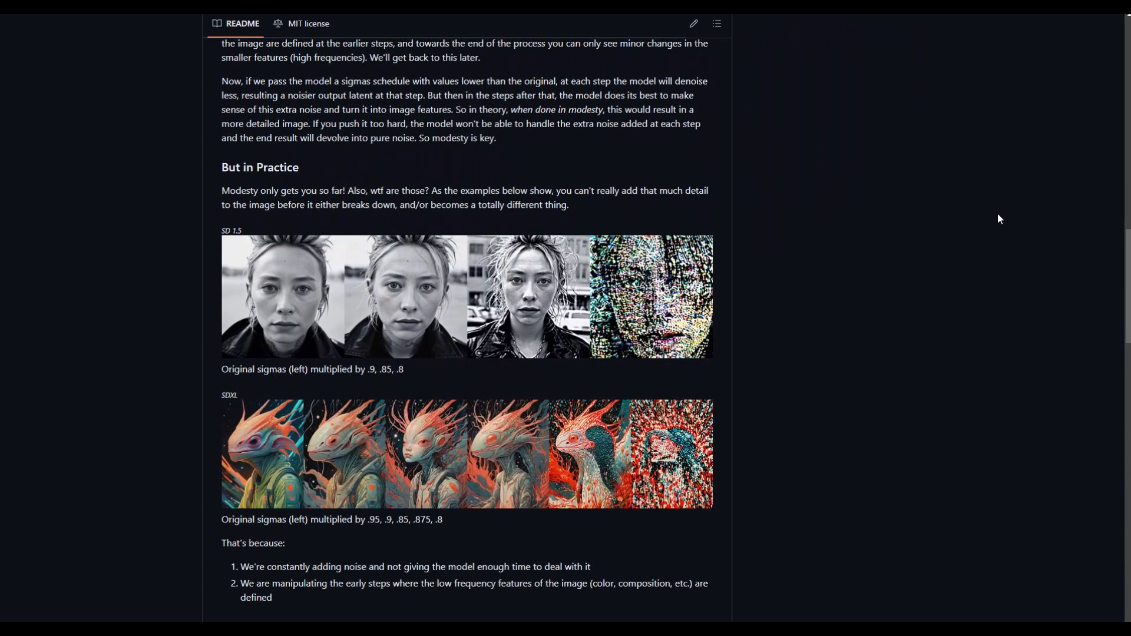
scroll(998, 219, "down", 4)
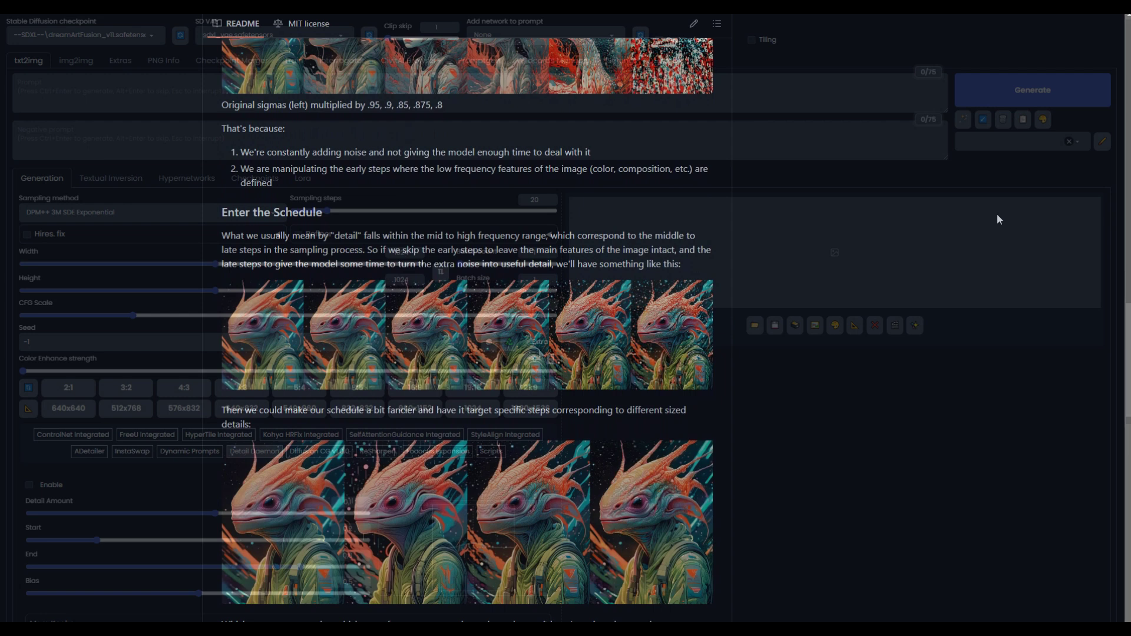
scroll(997, 214, "down", 4)
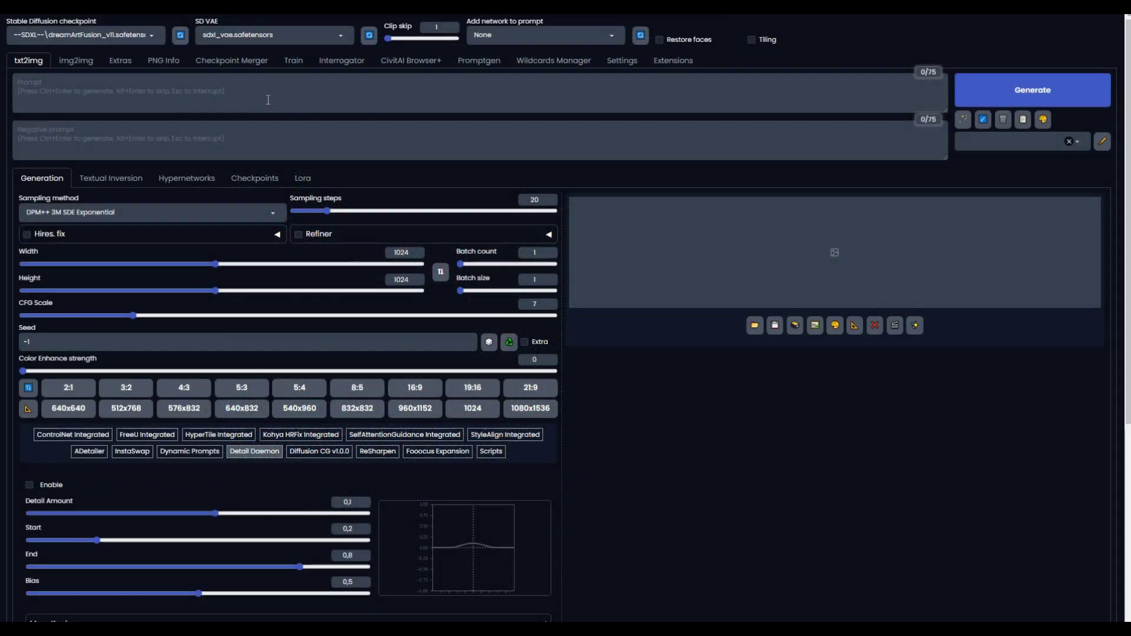
Enter the prompt "portrait of a pretty girl sunbathing on the beach" with 10 sampling steps and a CFG scale of 3.
type("portrait of a pretty girl sunbathing on the beach")
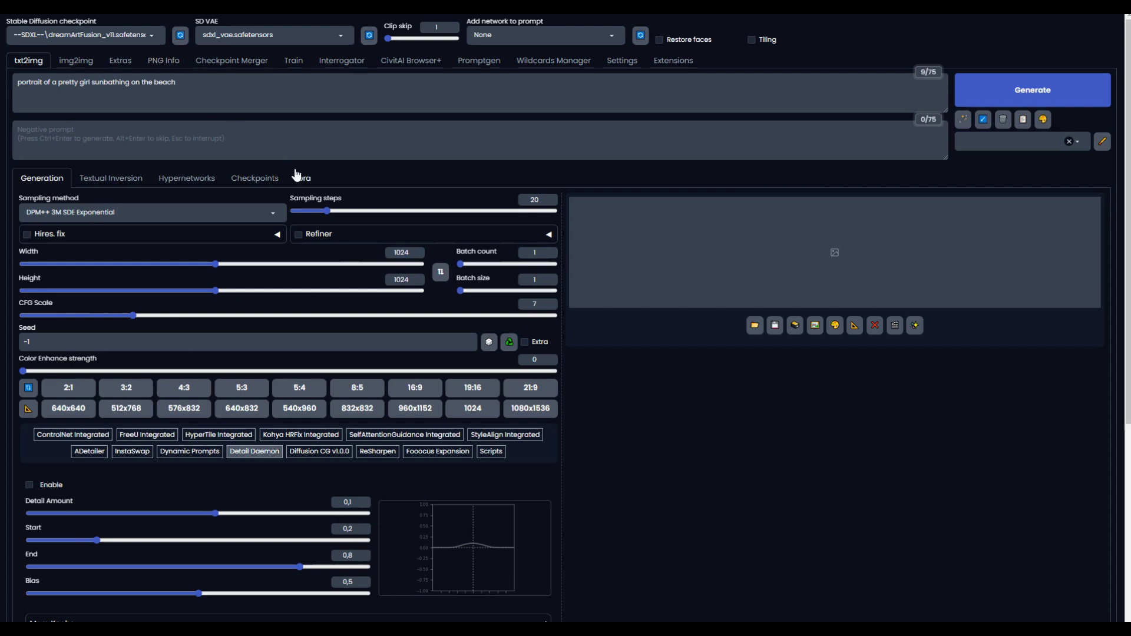
left_click_drag(321, 215, 309, 213)
left_click_drag(116, 314, 73, 314)
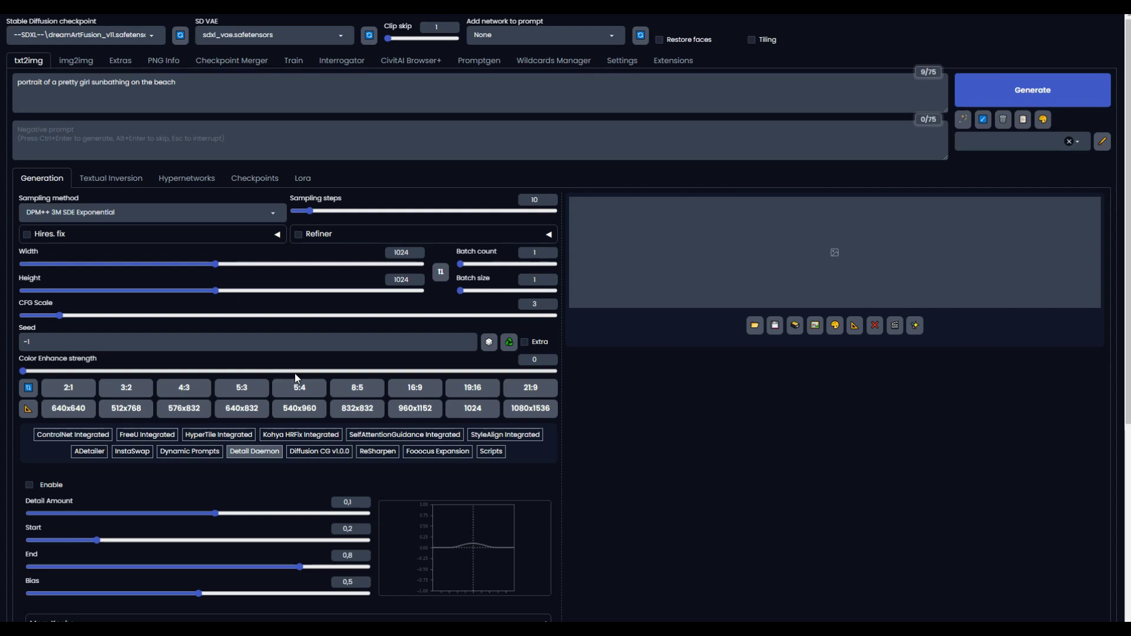
Enable ADetailer and Kohya HRFix Integrated, and set the image to the 3:2 ratio at 1536 x 1024.
left_click(80, 459)
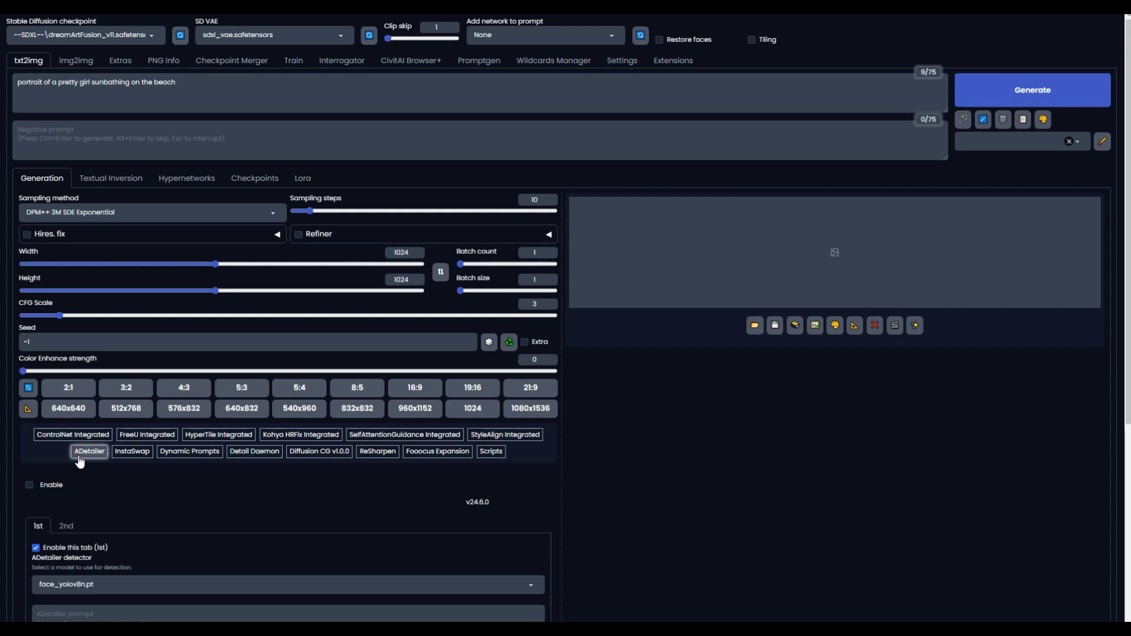
left_click(29, 485)
left_click(292, 435)
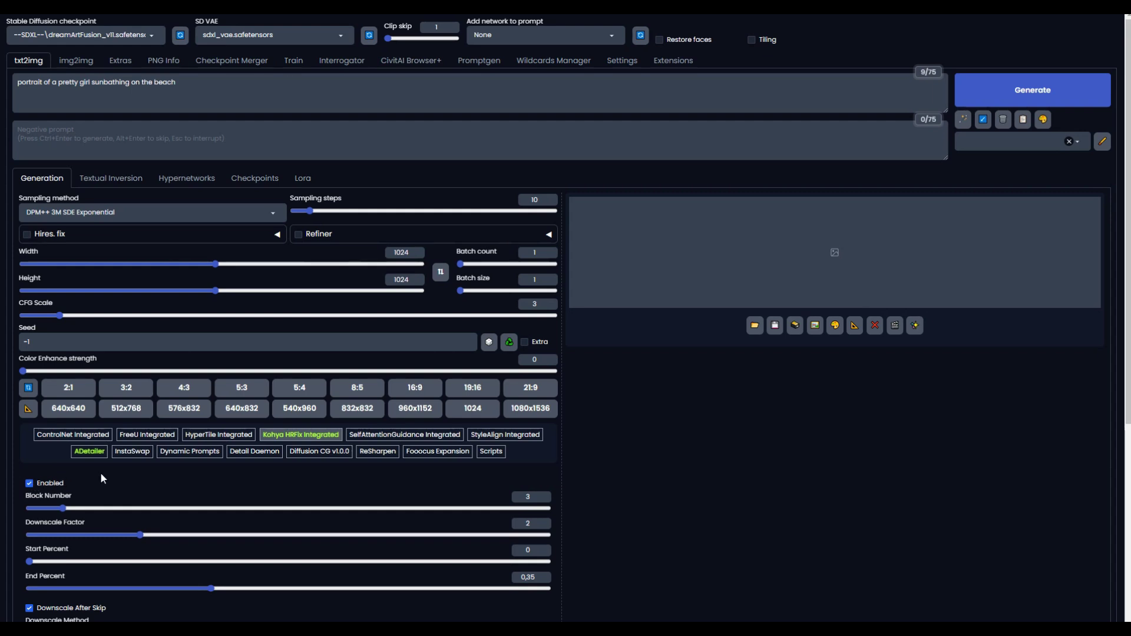
left_click(134, 394)
left_click(135, 394)
Apply the NA - Negative Fooocus style and the Euler a sampling method, and generate an image and check it enlarged.
left_click(1007, 144)
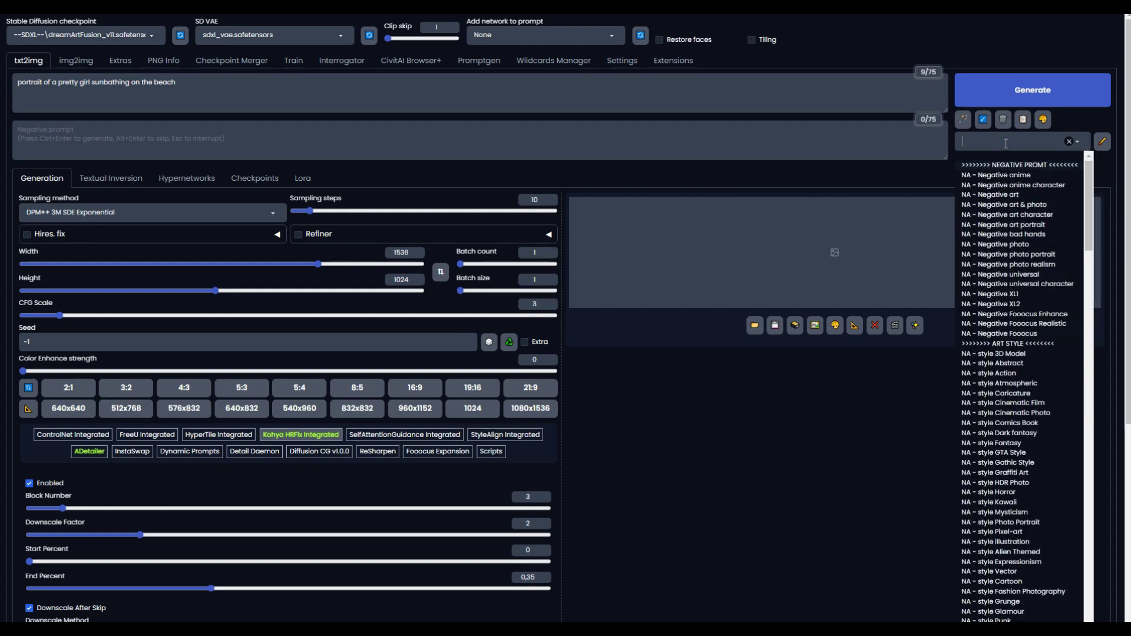
left_click(1006, 335)
left_click(213, 221)
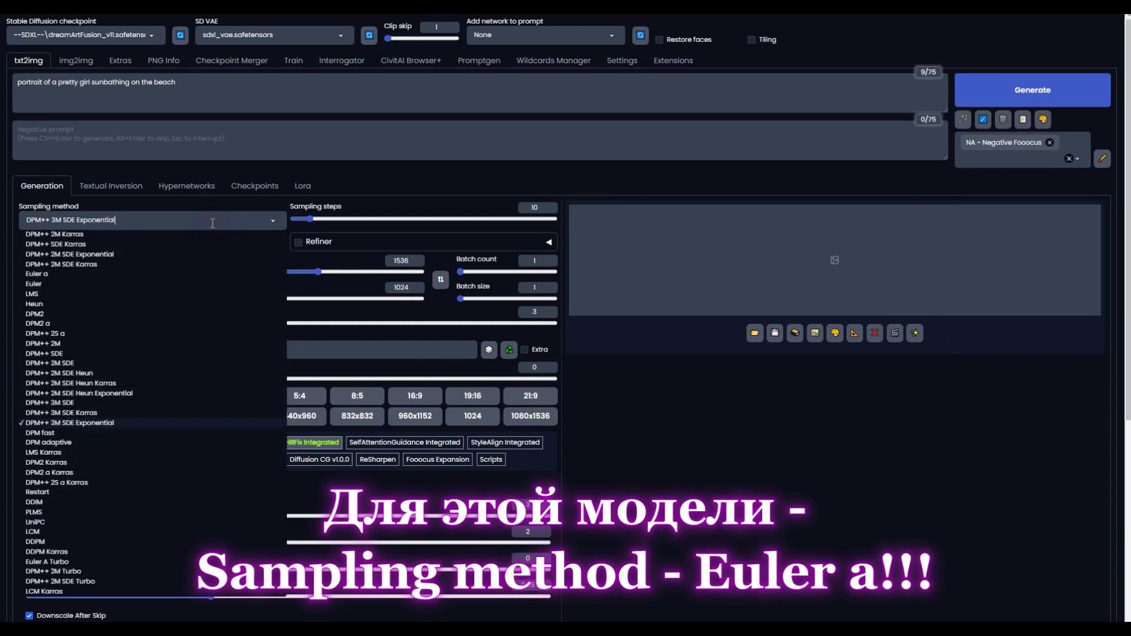
left_click(59, 274)
left_click(1035, 94)
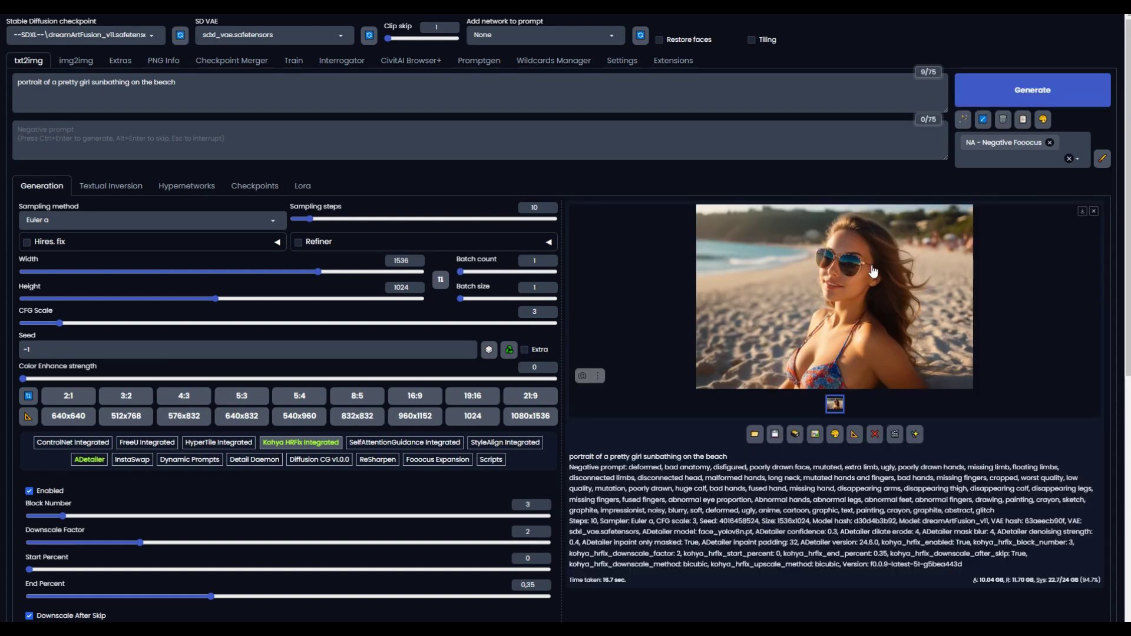
left_click(856, 274)
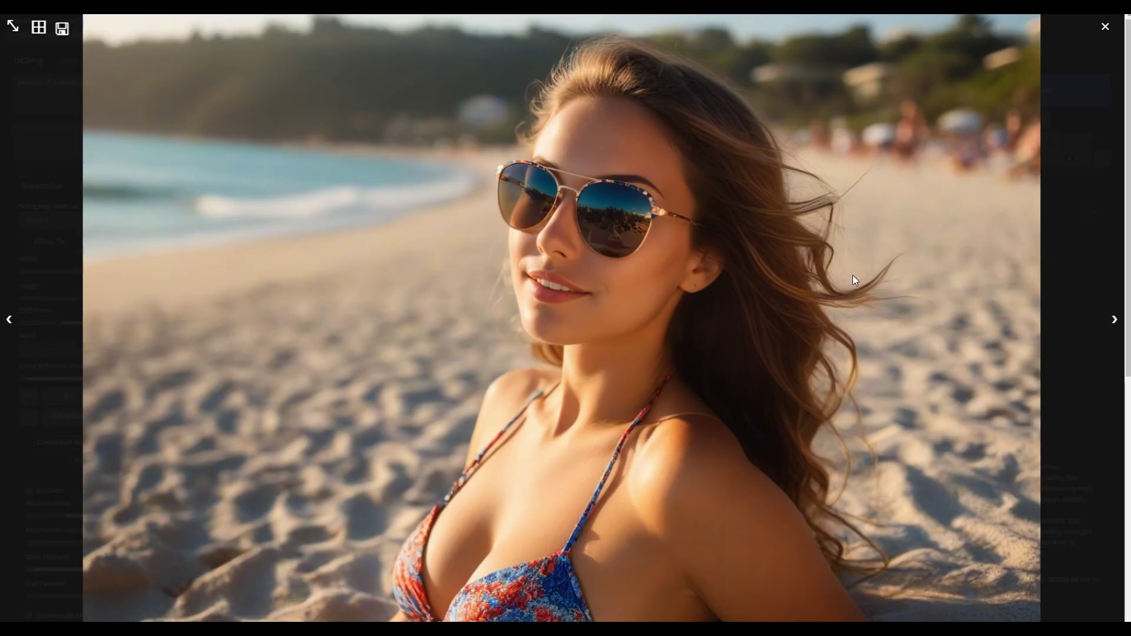
left_click(854, 275)
Generate images with a batch size of 4 and inspect the first single image enlarged.
left_click_drag(461, 299, 500, 299)
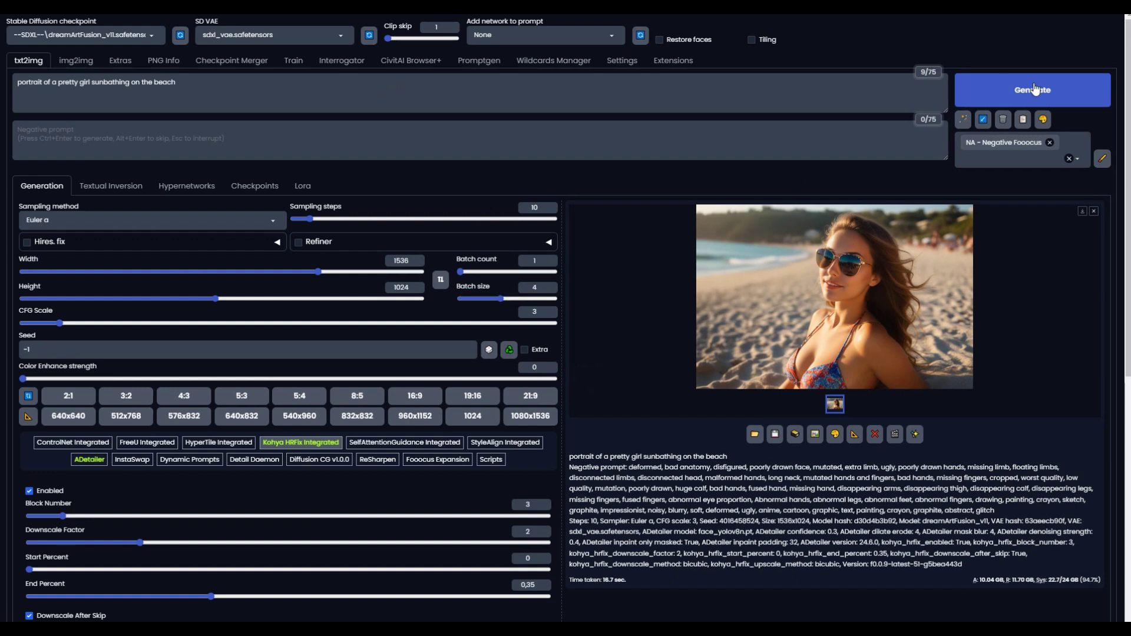
left_click(1035, 90)
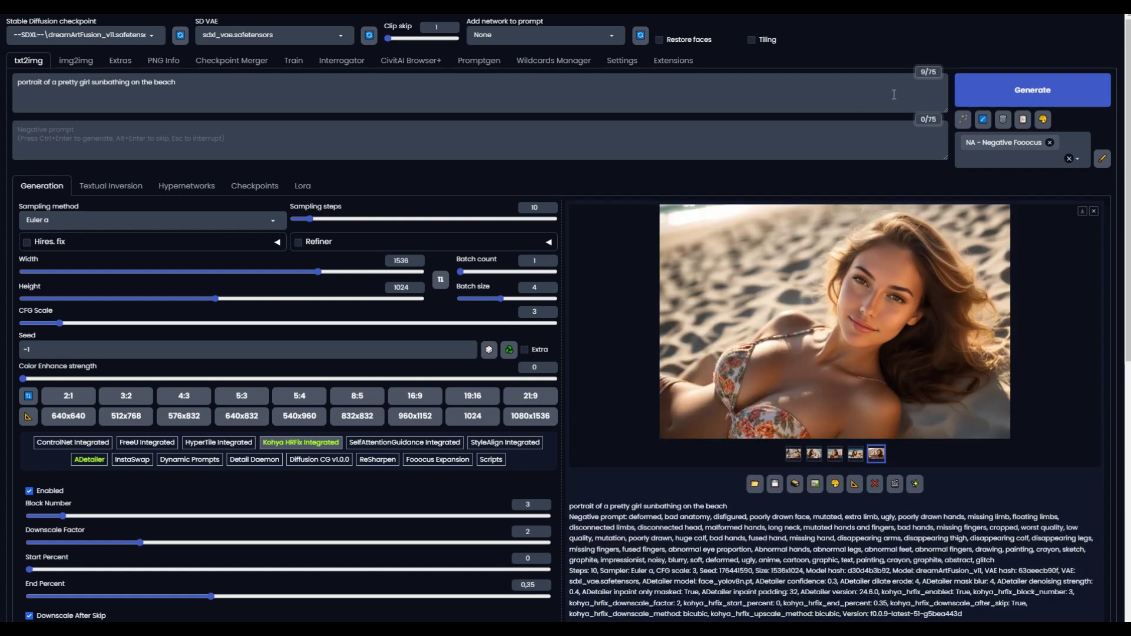
left_click(794, 454)
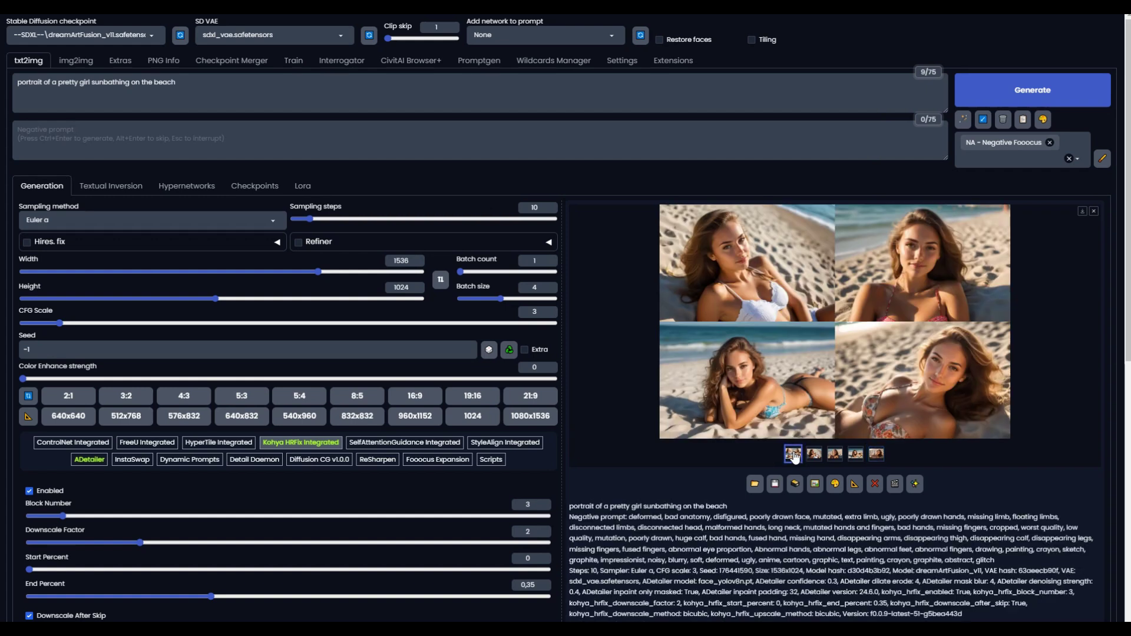
left_click(815, 455)
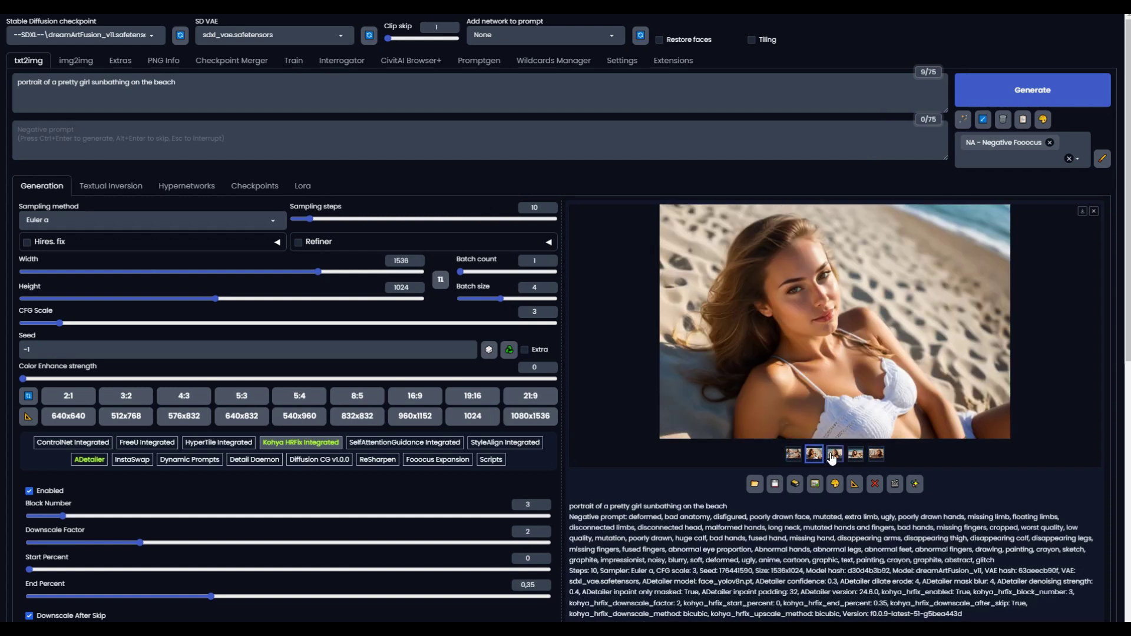
left_click(863, 374)
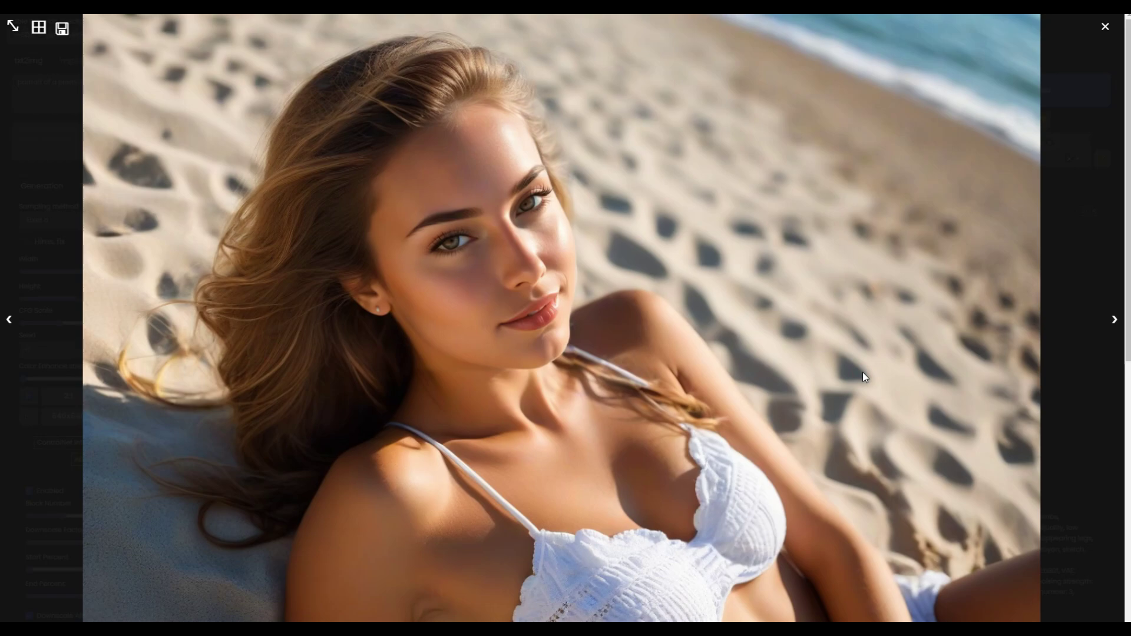
left_click(864, 377)
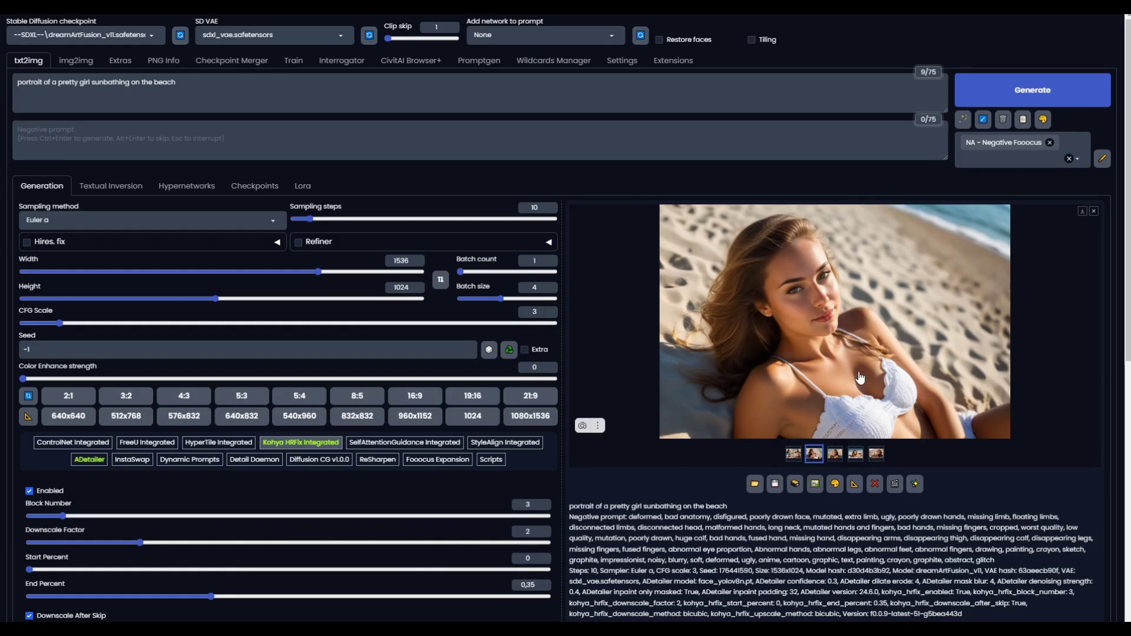
Reuse the last generation's seed and enable Detail Daemon for a single-image generation with a detail amount of 0.1.
left_click(509, 351)
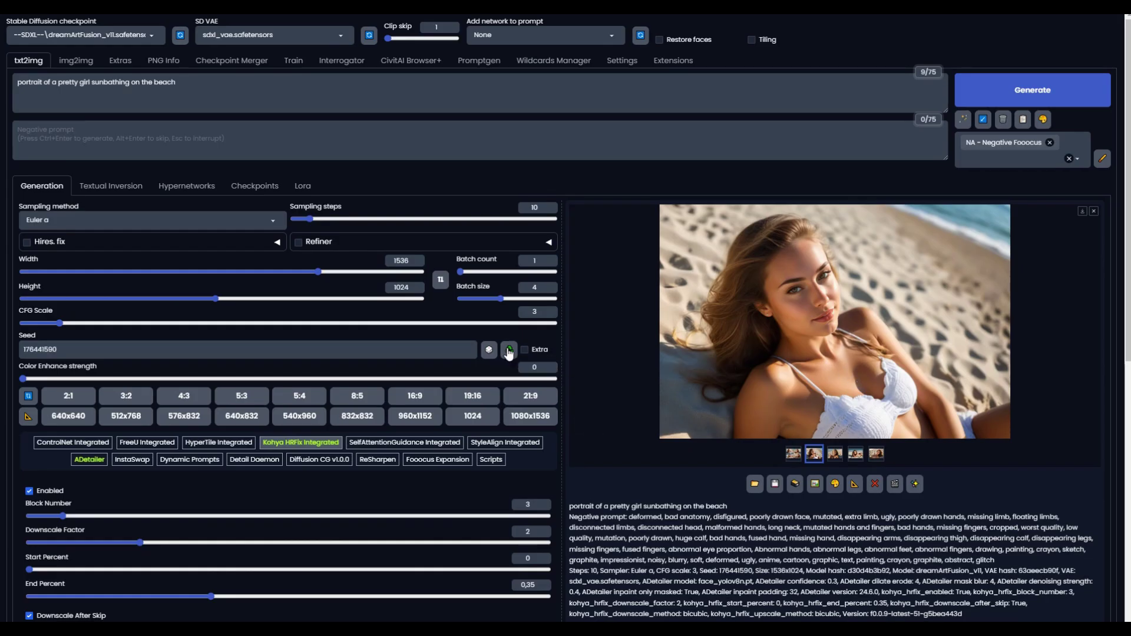
left_click(253, 464)
scroll(253, 464, "down", 3)
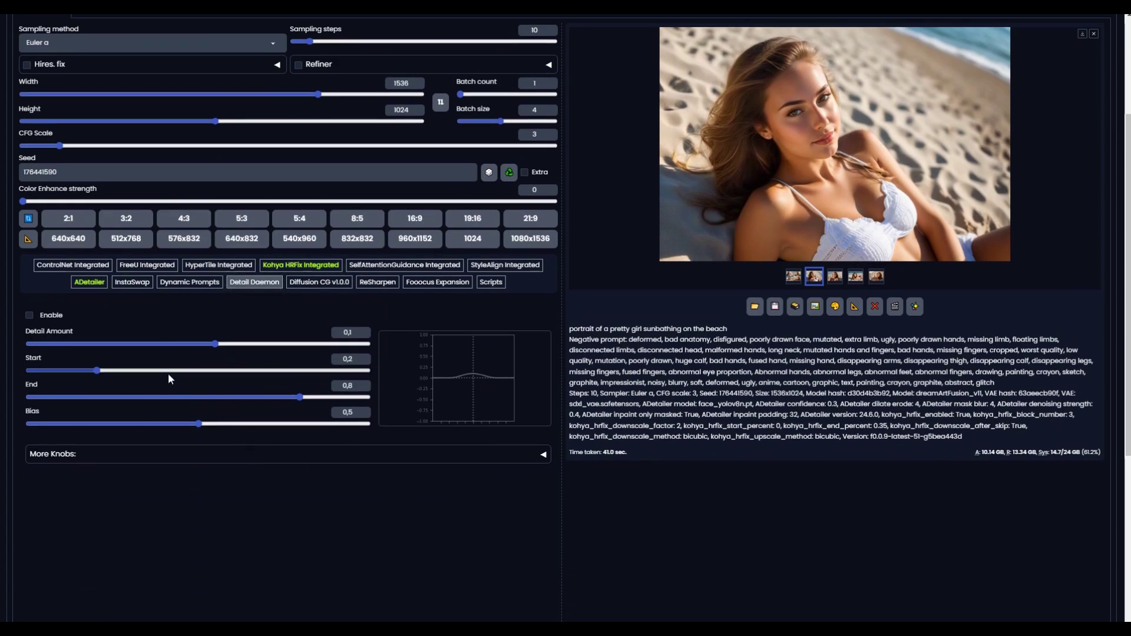
left_click(30, 316)
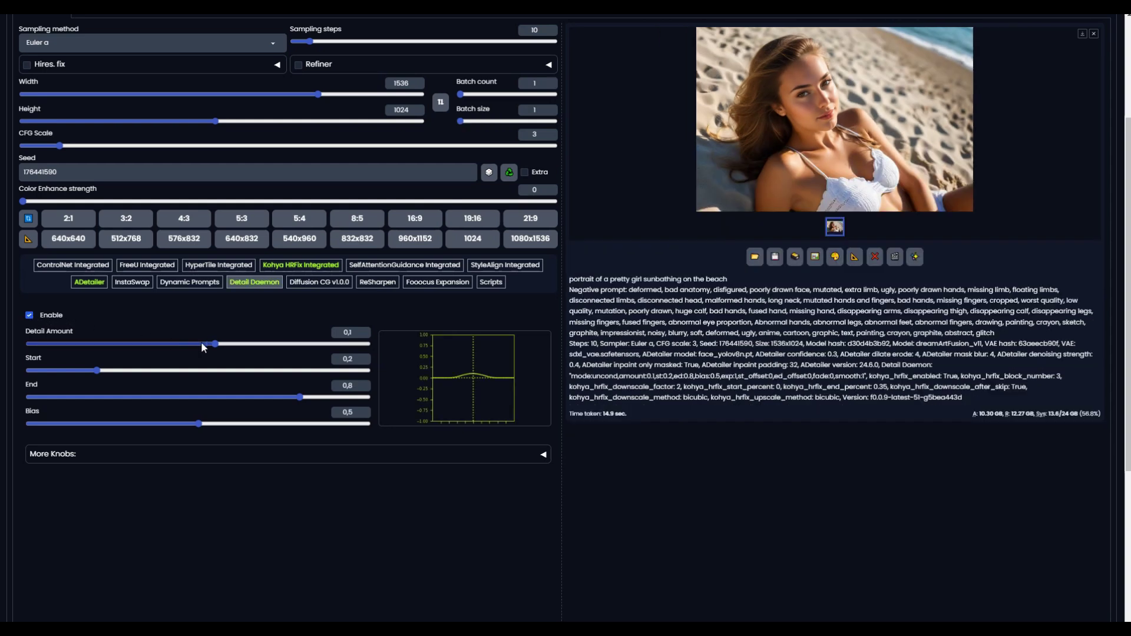
Raise Detail Daemon's Detail Amount to 0.5 and regenerate the image.
left_click_drag(217, 347, 286, 345)
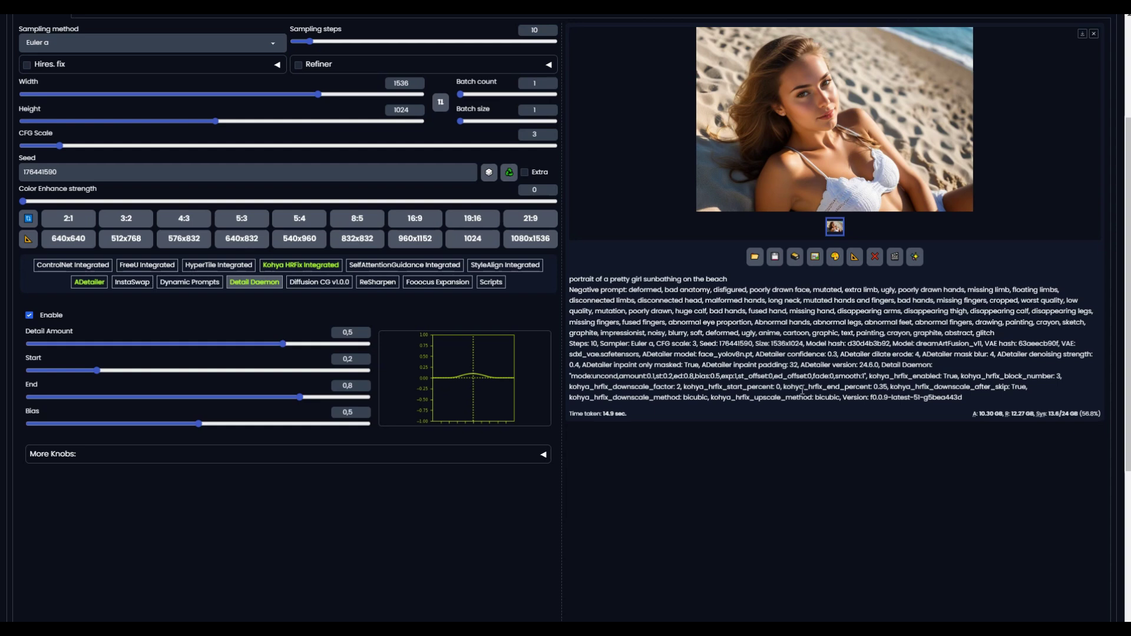
scroll(808, 356, "up", 3)
left_click(1028, 94)
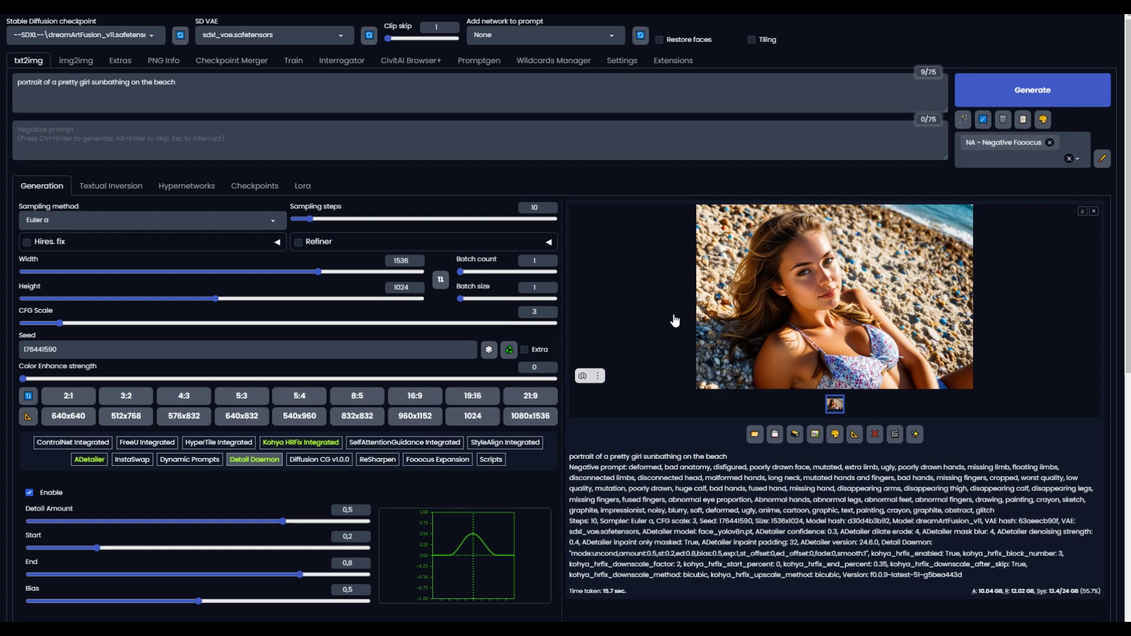
Enlarge the new result and compare it closely with the original image side by side in Photoshop.
left_click(792, 301)
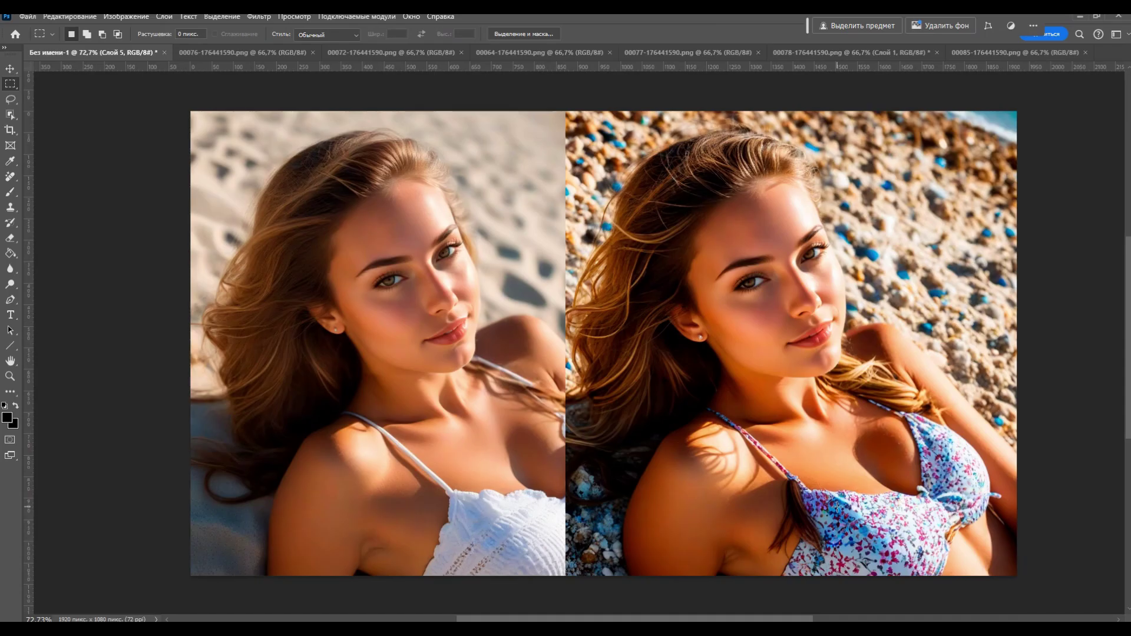
scroll(837, 506, "up", 2)
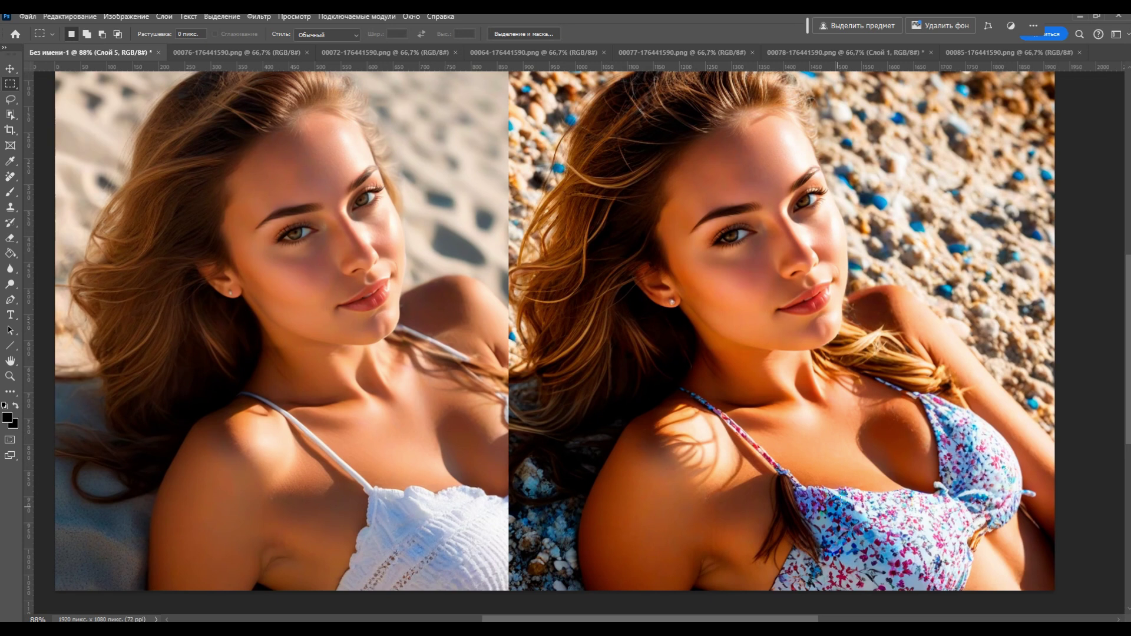
scroll(848, 476, "up", 3)
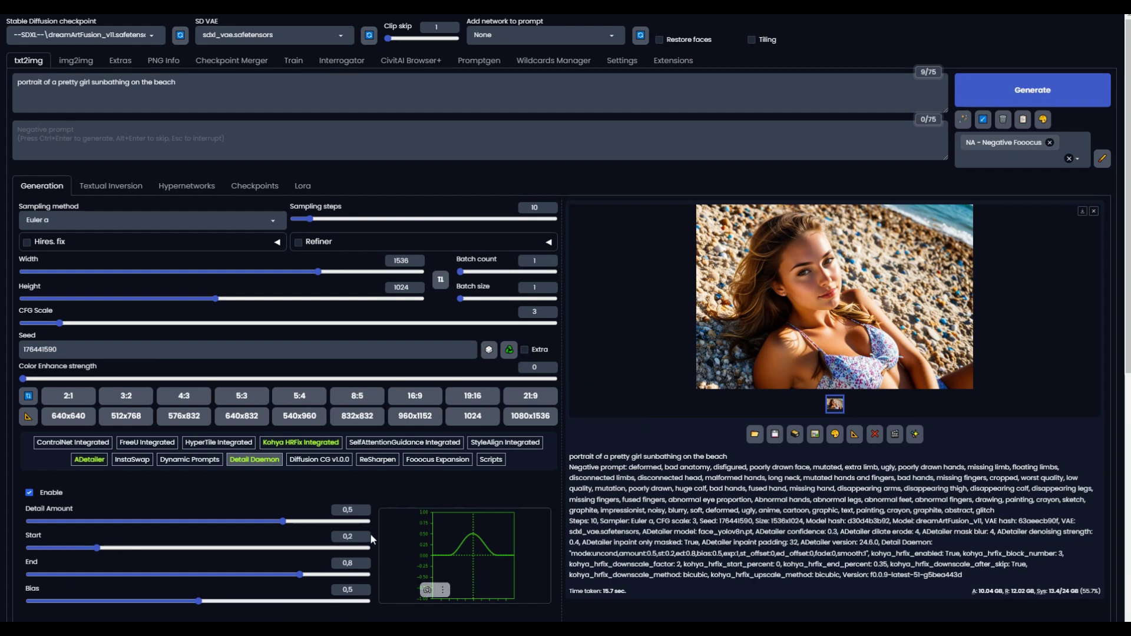
left_click_drag(98, 549, 131, 548)
left_click_drag(304, 576, 260, 575)
left_click_drag(129, 548, 97, 550)
Set Detail Daemon's End value to 0.9, regenerate the image and check the result full screen.
left_click_drag(260, 575, 334, 576)
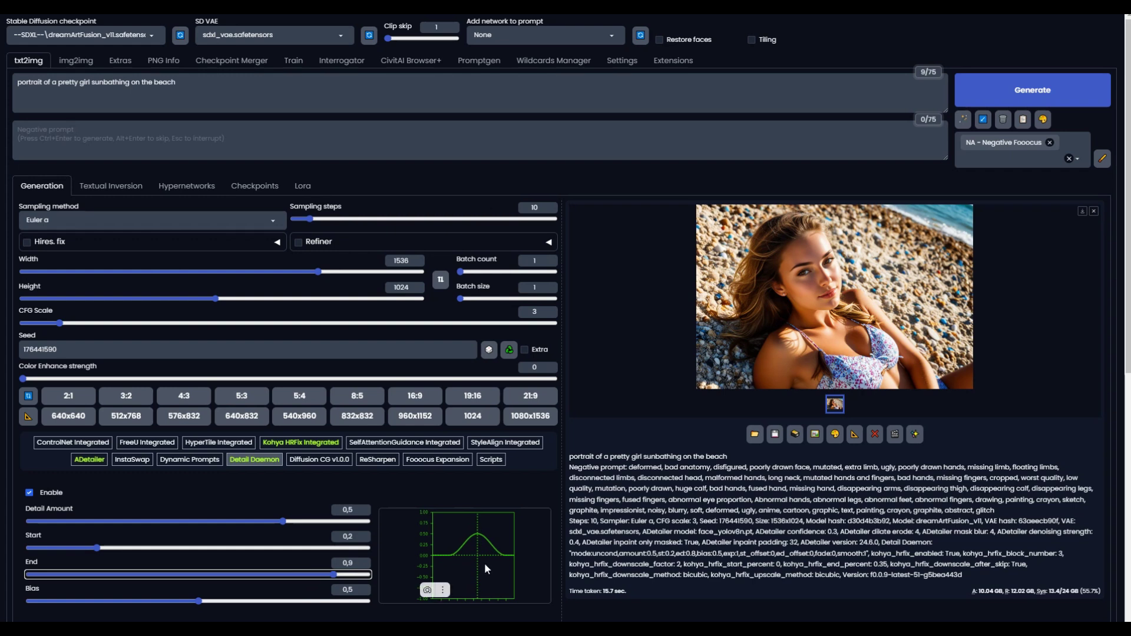
left_click(1034, 91)
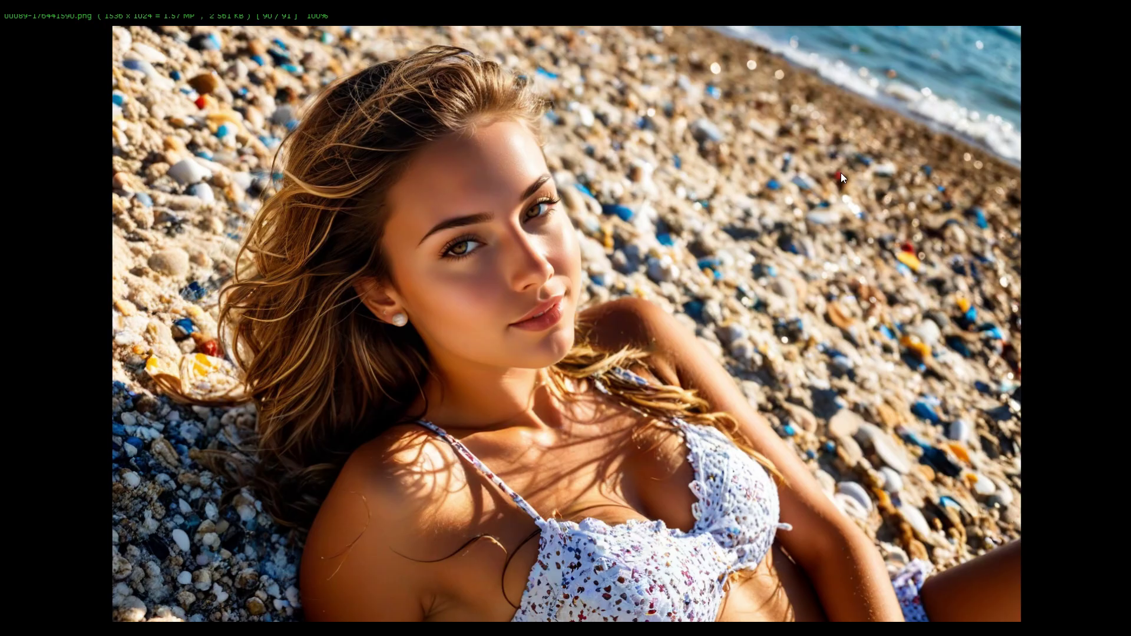
key("Escape")
scroll(585, 181, "down", 3)
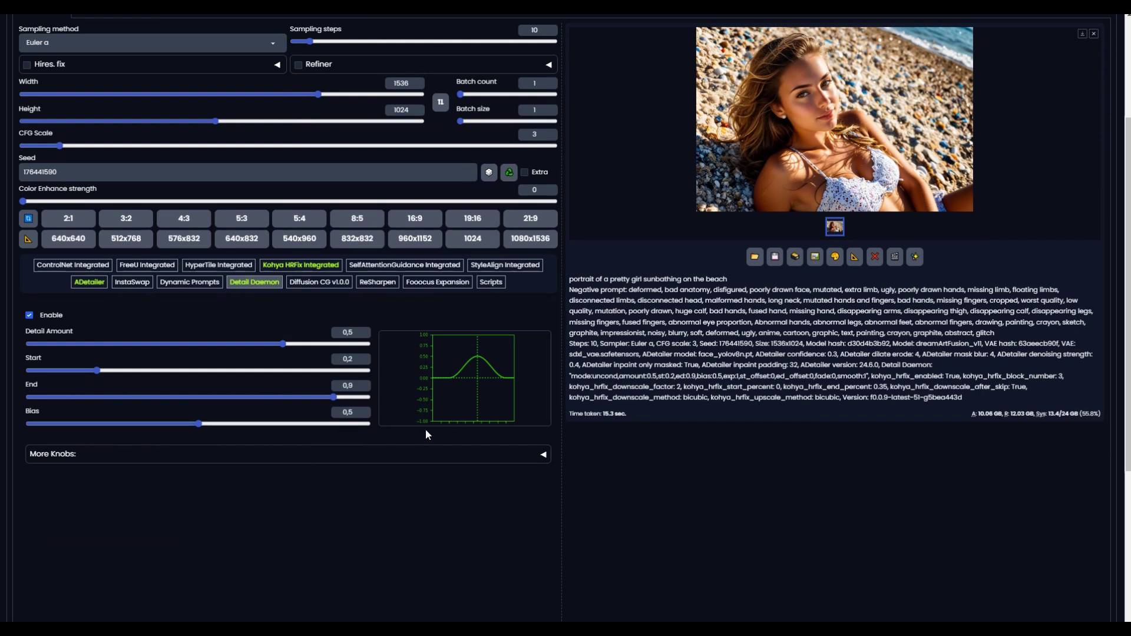
Add the NA - style Grunge style alongside the negative style and generate the beach portrait.
scroll(446, 426, "up", 3)
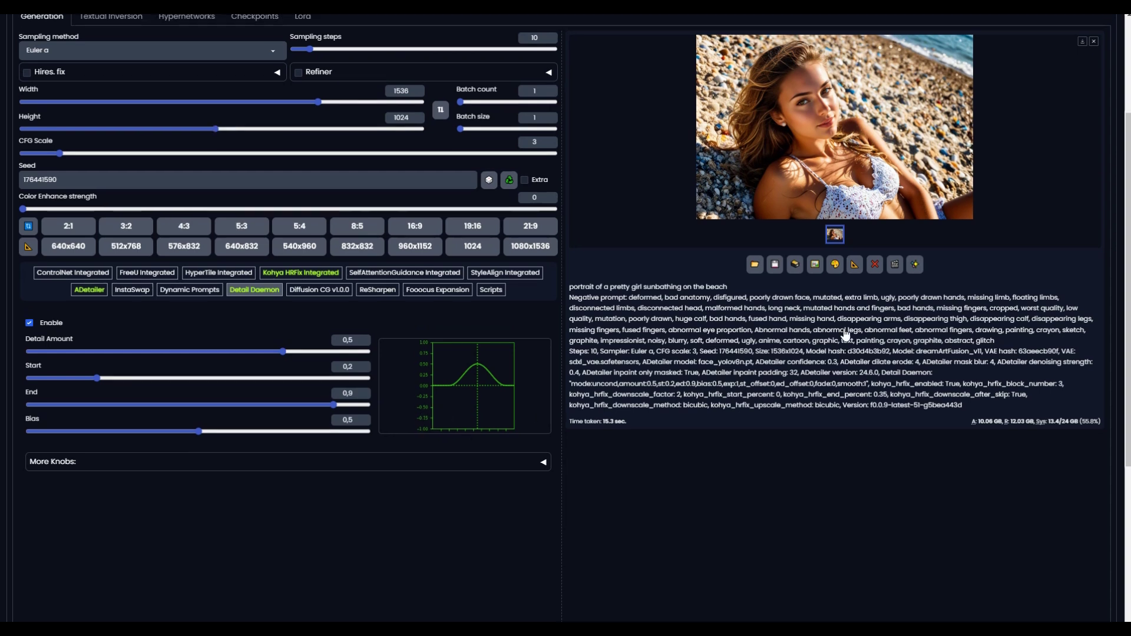
left_click(1041, 162)
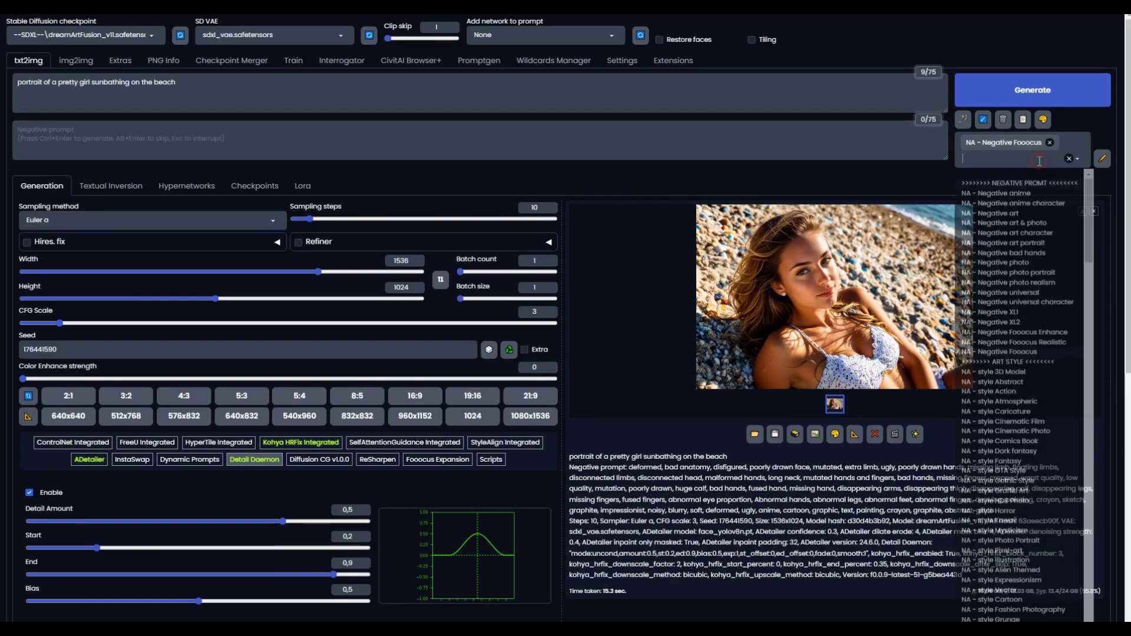
scroll(1033, 235, "down", 1)
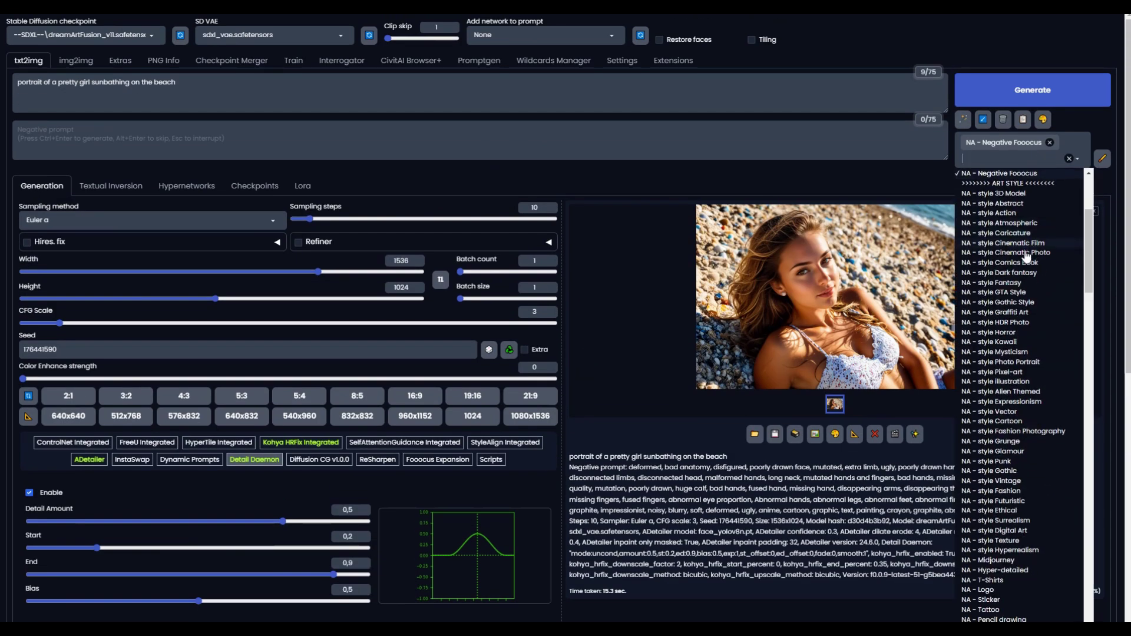
left_click(1002, 442)
left_click(1041, 90)
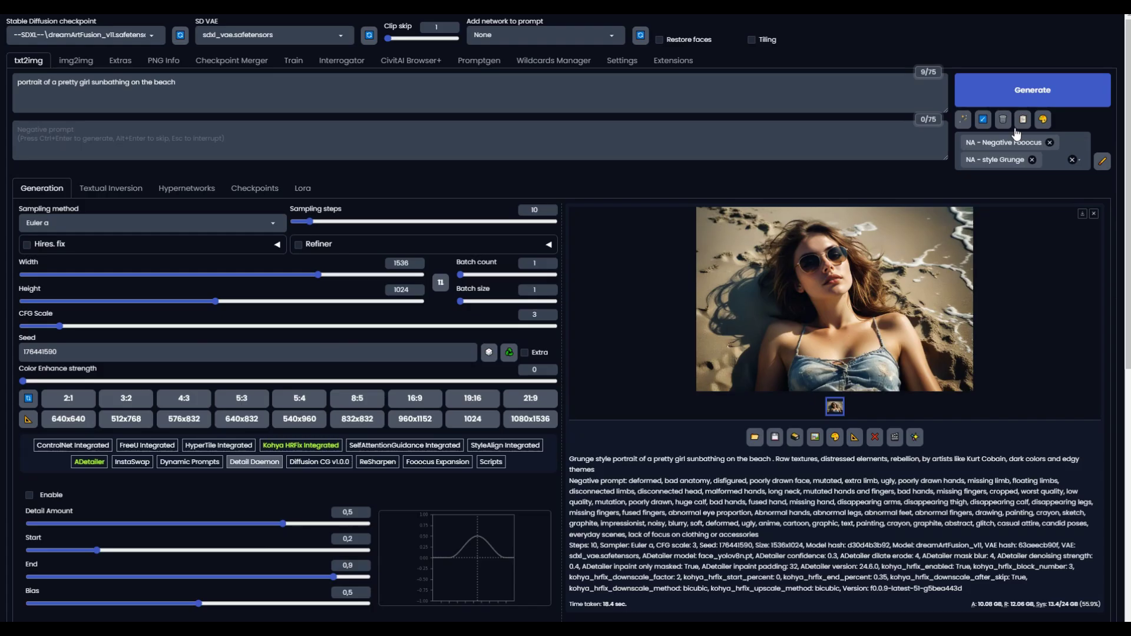
Replace the Grunge style with NA - style Cartoon and generate the portrait first without and again with Detail Daemon enabled.
left_click(1025, 158)
scroll(1022, 303, "down", 5)
left_click(1021, 303)
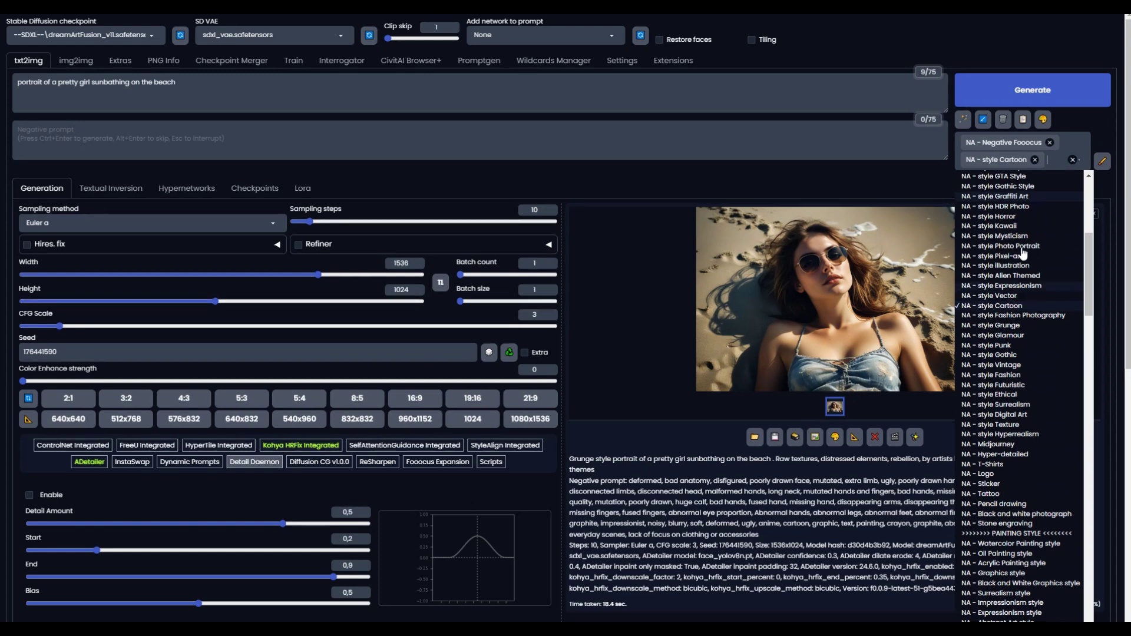
left_click(1032, 91)
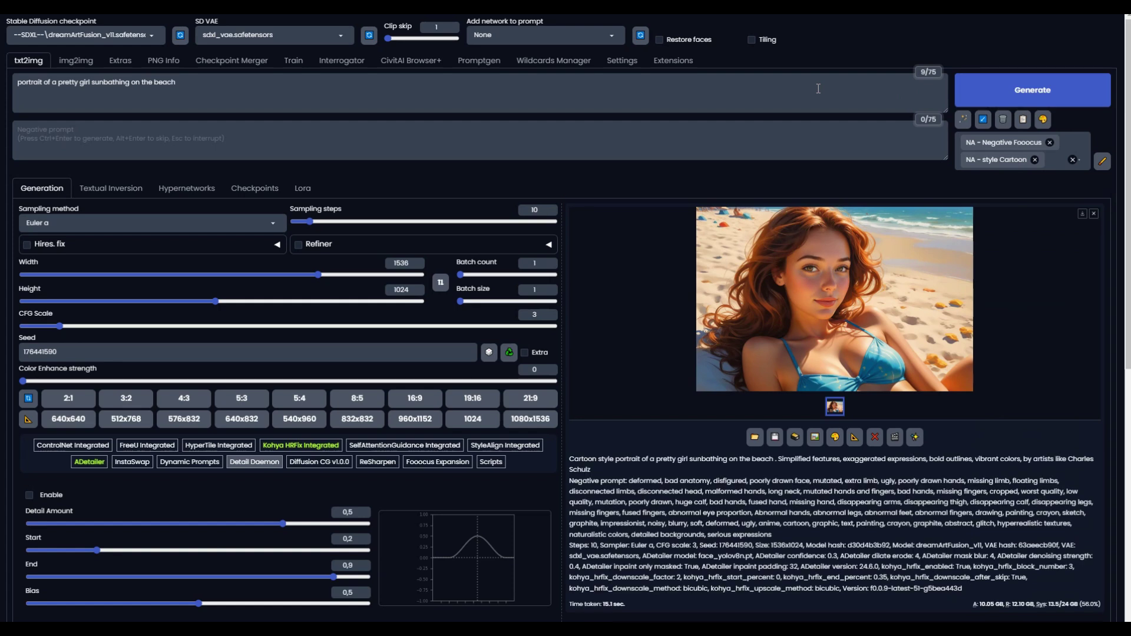
left_click(29, 495)
left_click(1050, 94)
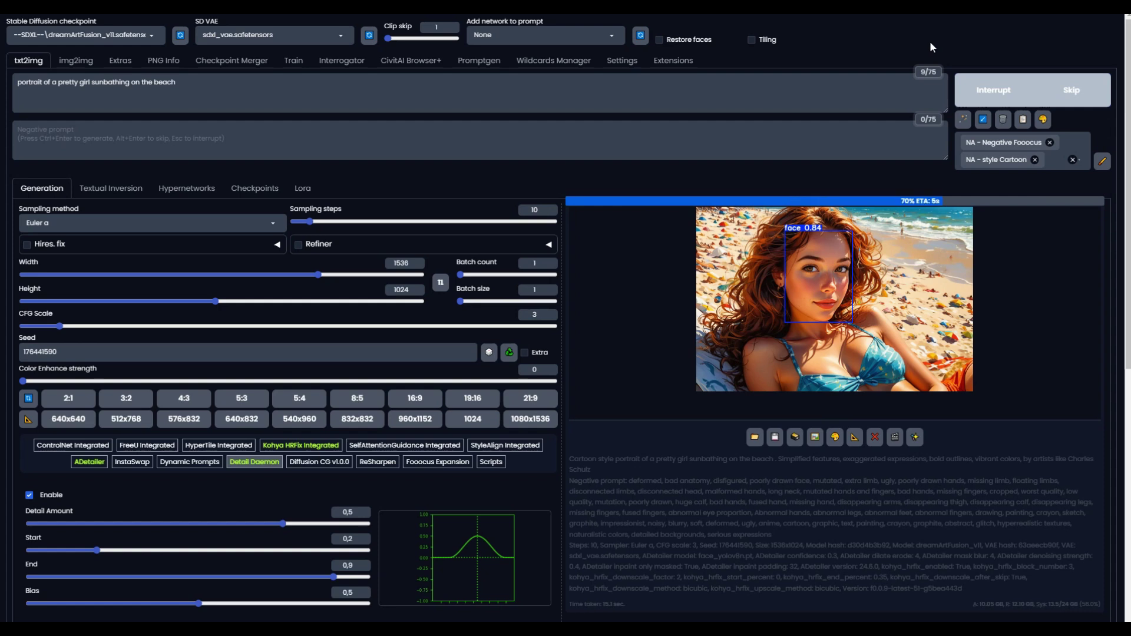
Replace the Cartoon style with NA - Tim Burton style and generate the portrait with Detail Daemon enabled.
left_click(1034, 160)
left_click(1024, 155)
type("tim")
key("Return")
left_click(1010, 89)
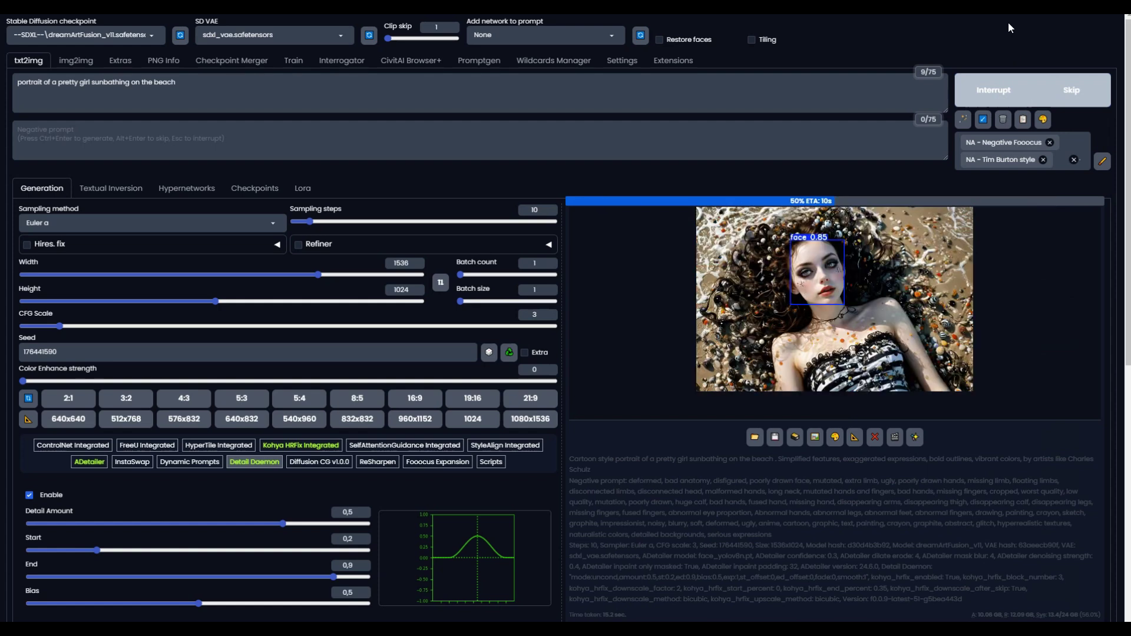
Disable Detail Daemon, regenerate the Tim Burton style portrait and view it full screen for comparison.
left_click(28, 495)
left_click(1048, 89)
left_click(828, 281)
left_click(829, 281)
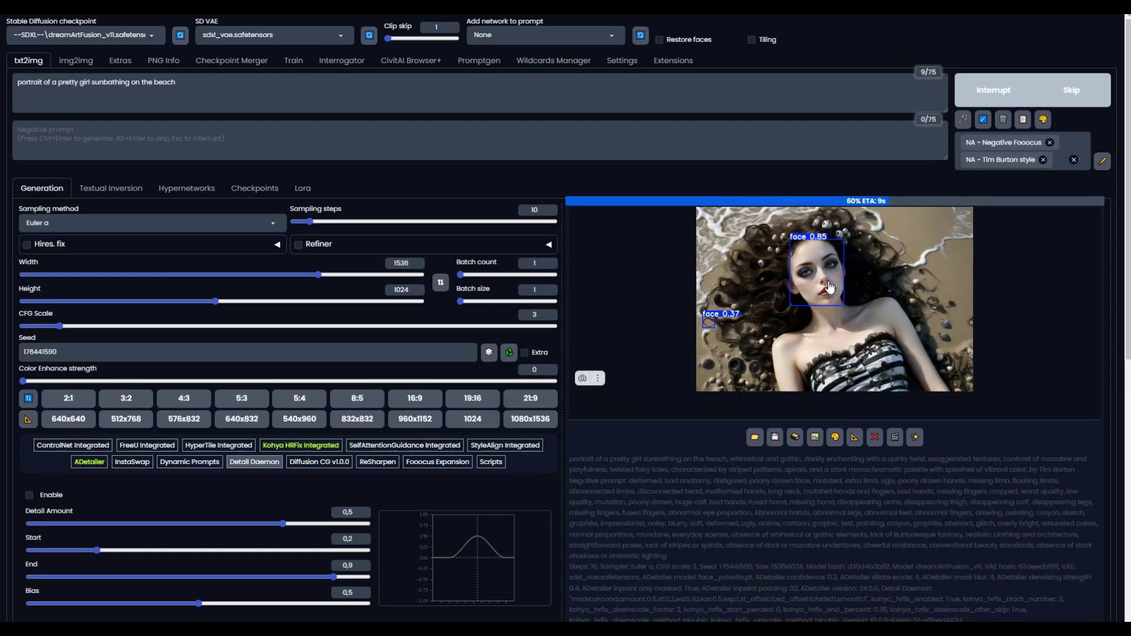
left_click(858, 289)
left_click(858, 289)
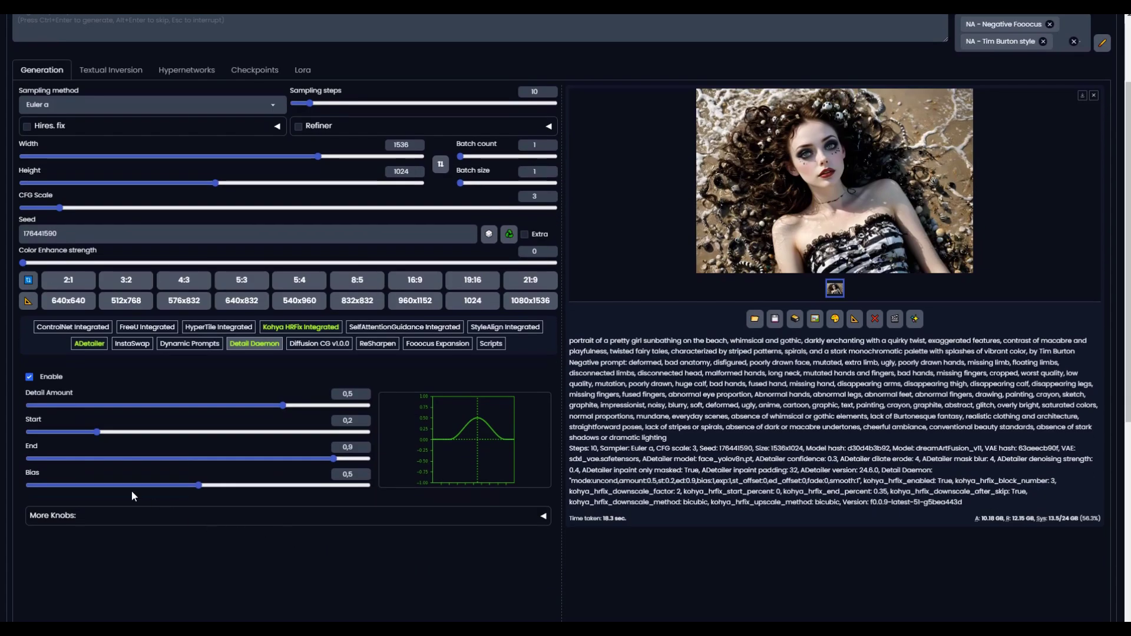
Set Detail Daemon's Bias to 0.5 and, among its additional knobs, switch Mode to both with Smooth enabled.
left_click(200, 486)
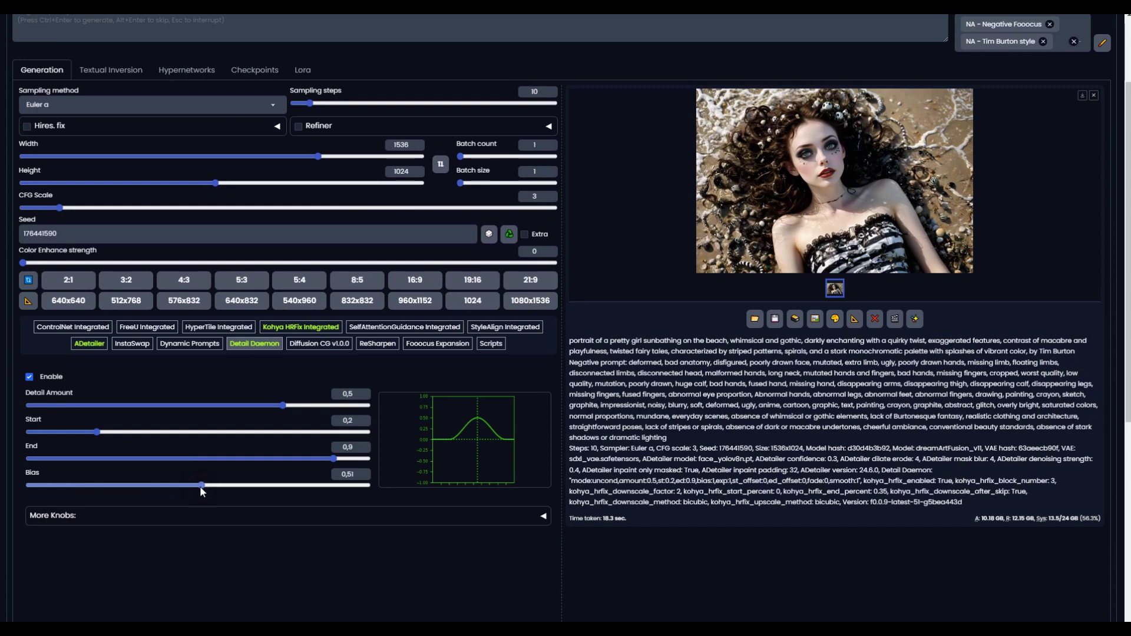
mouse_move(199, 486)
left_mouse_down()
mouse_move(271, 485)
mouse_move(127, 486)
mouse_move(197, 490)
left_mouse_up()
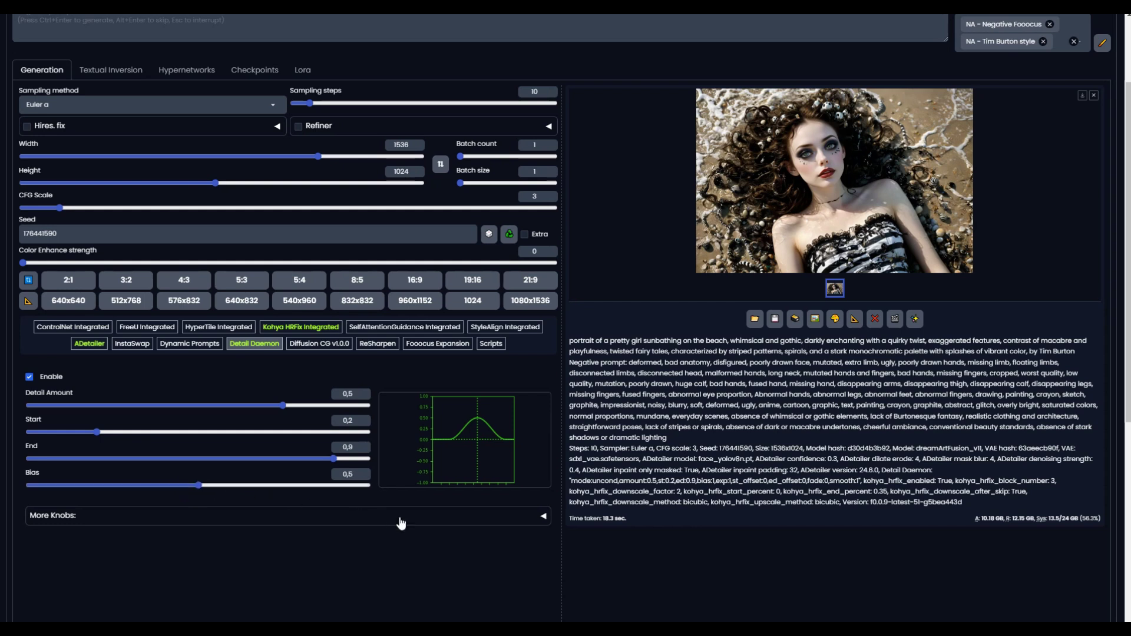
left_click(544, 517)
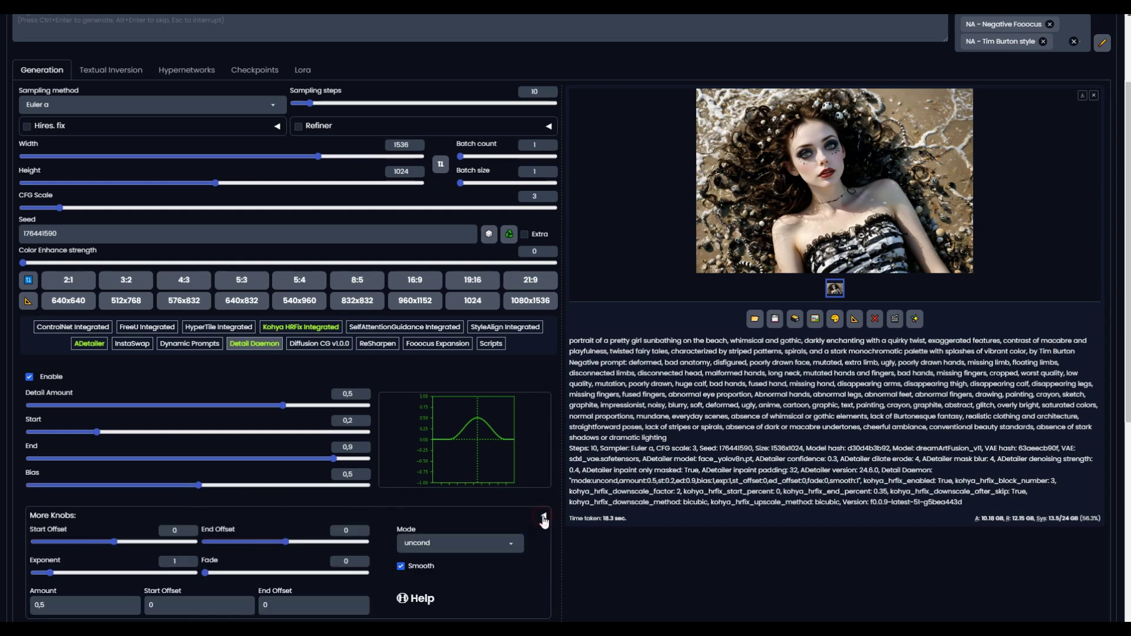
left_click(400, 566)
left_click(401, 566)
left_click(459, 543)
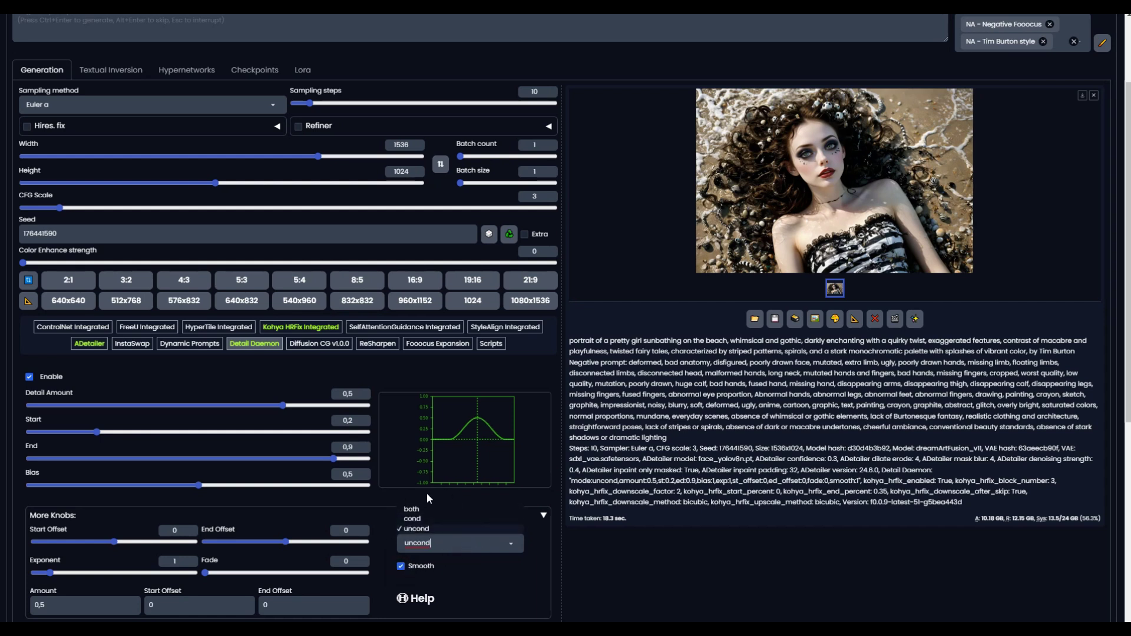
left_click(413, 510)
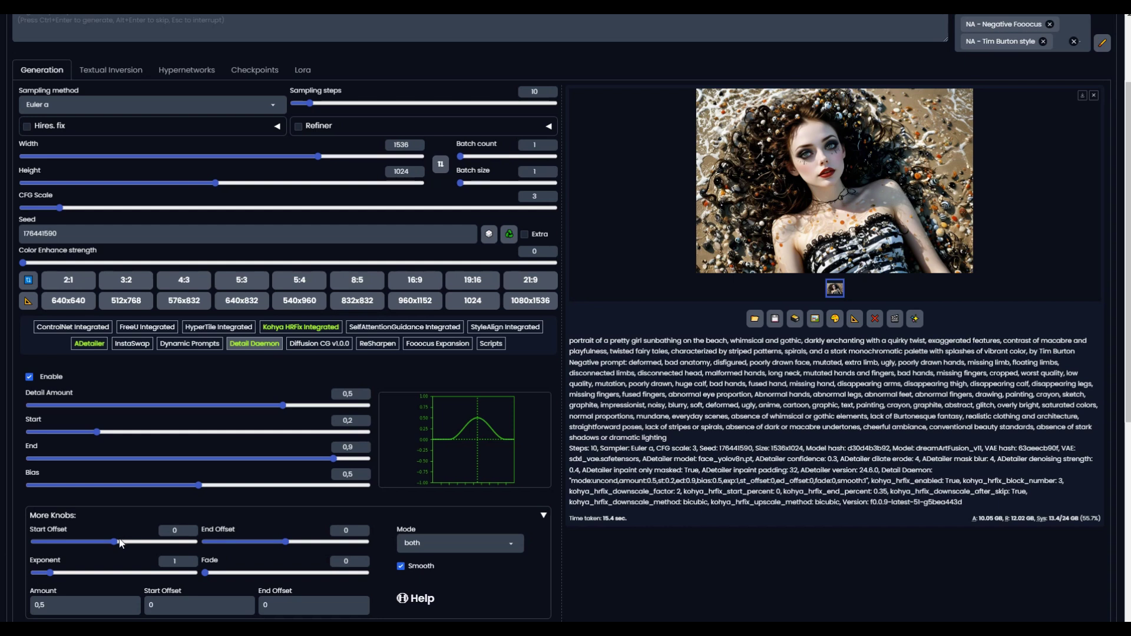
Set Detail Daemon's Start Offset to -0.32, End Offset to -0.34, Exponent to 6.1 and Fade to 0.9.
left_click_drag(285, 542, 256, 540)
left_click_drag(116, 542, 17, 570)
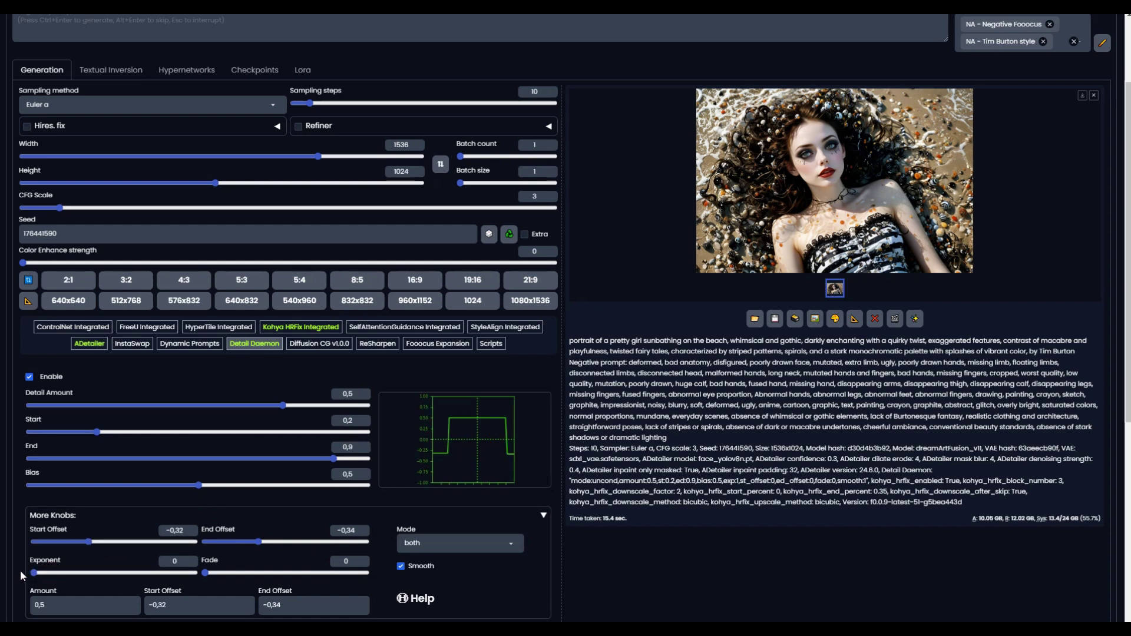
left_click(130, 571)
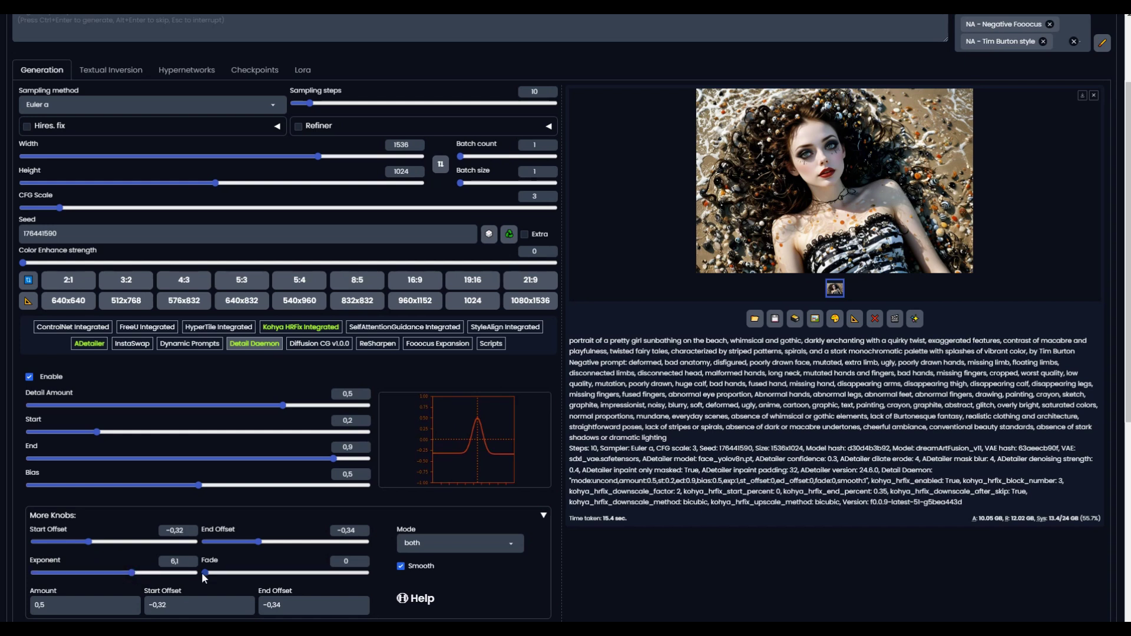
left_click_drag(209, 575, 350, 571)
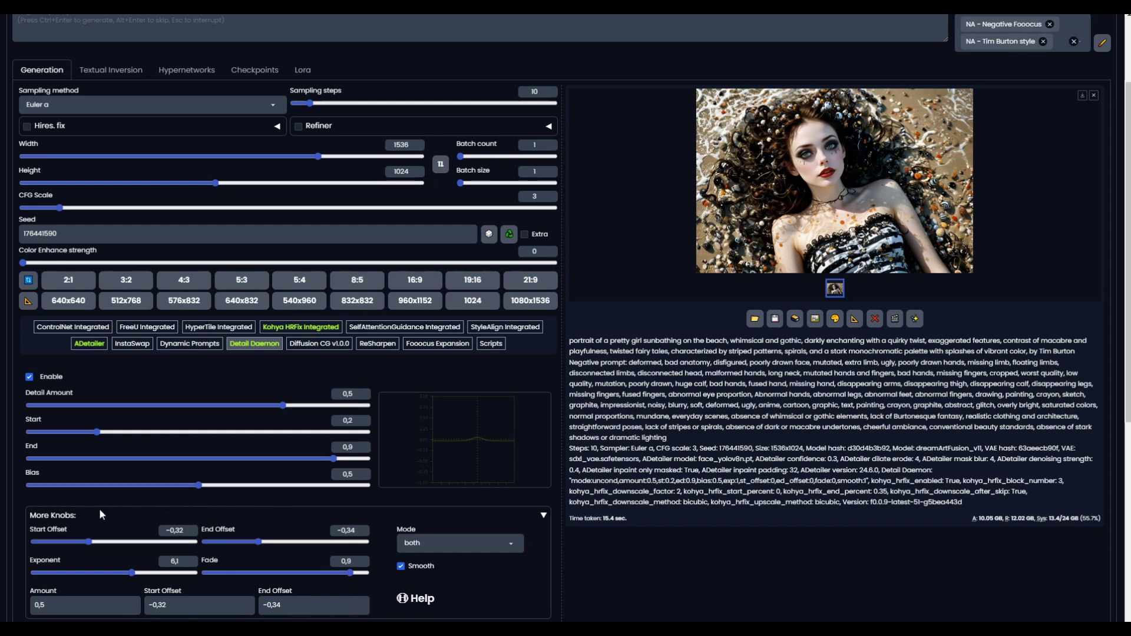
Import the saved gothic fantasy artwork's generation parameters and apply them to the prompts and settings.
scroll(377, 539, "up", 2)
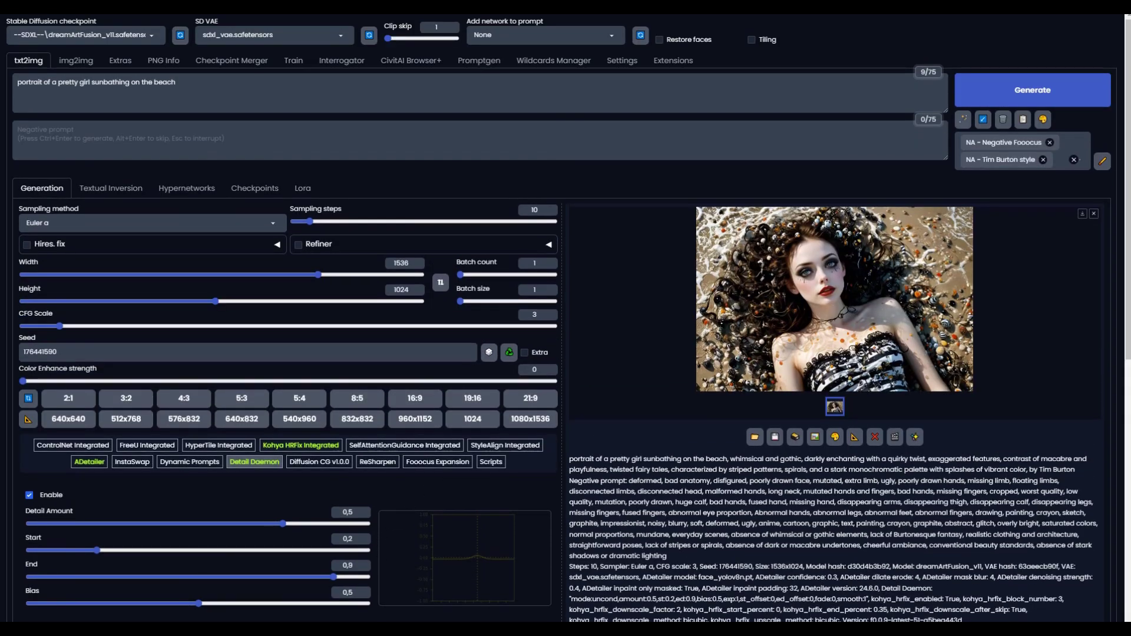
left_click_drag(1028, 271, 595, 89)
left_click(982, 120)
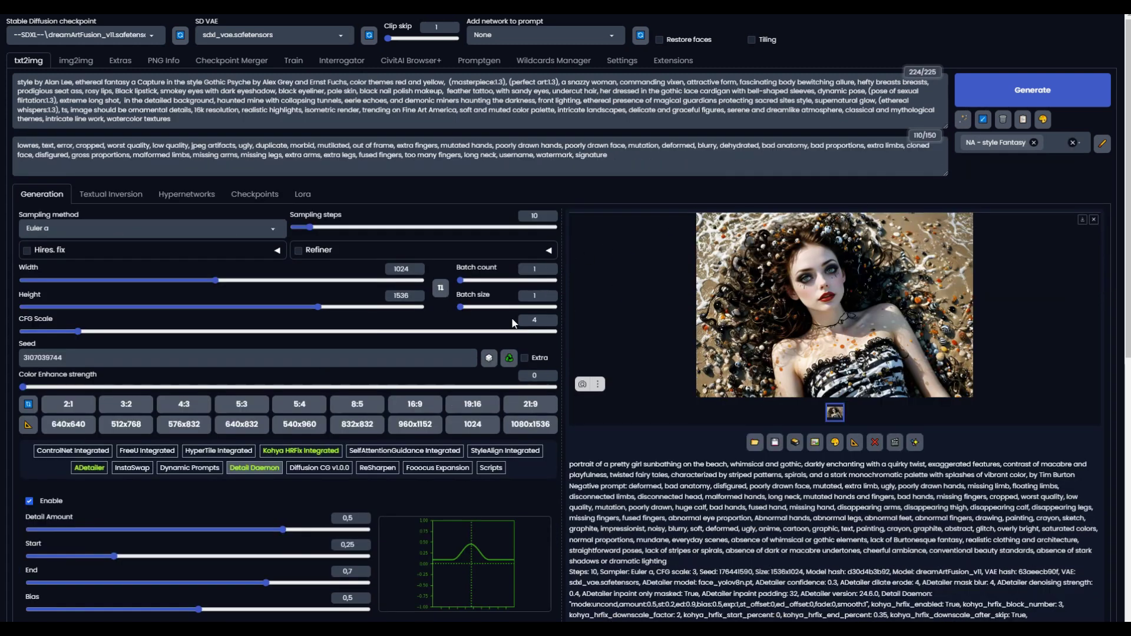
Disable Detail Daemon, generate the gothic fantasy image with the imported settings and view it full screen.
scroll(513, 323, "down", 3)
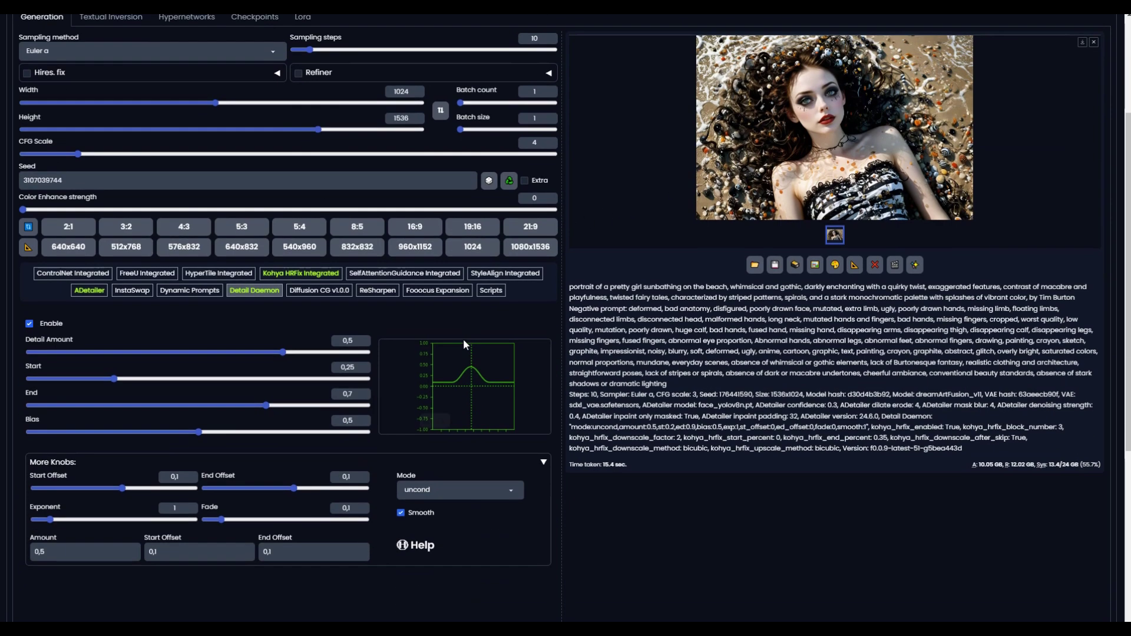
left_click(29, 324)
scroll(943, 110, "up", 3)
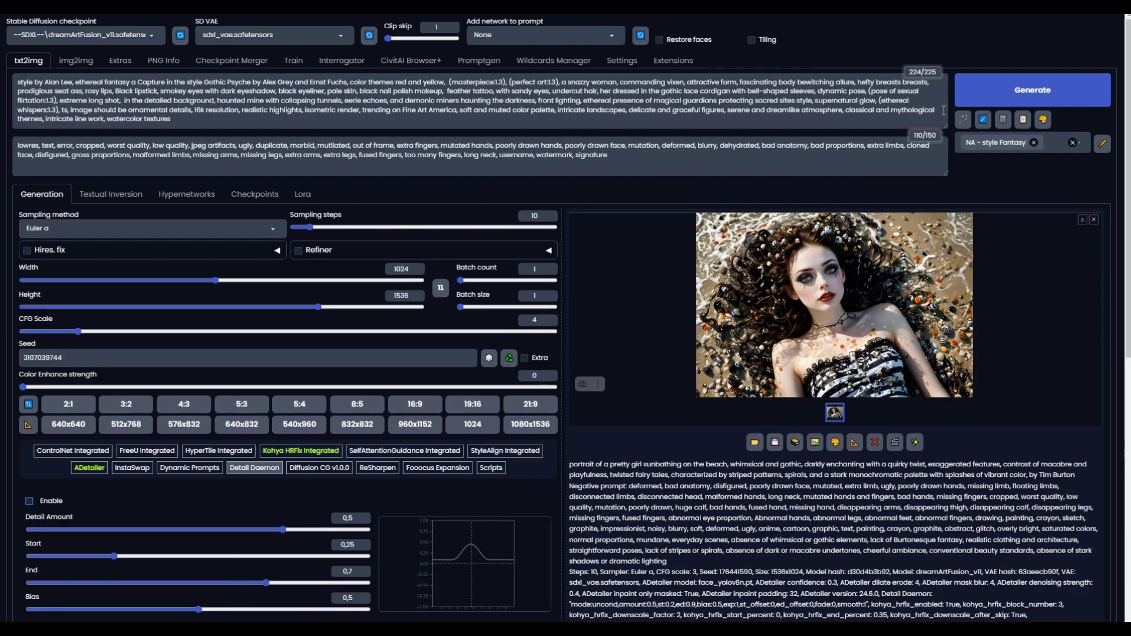
left_click(1030, 90)
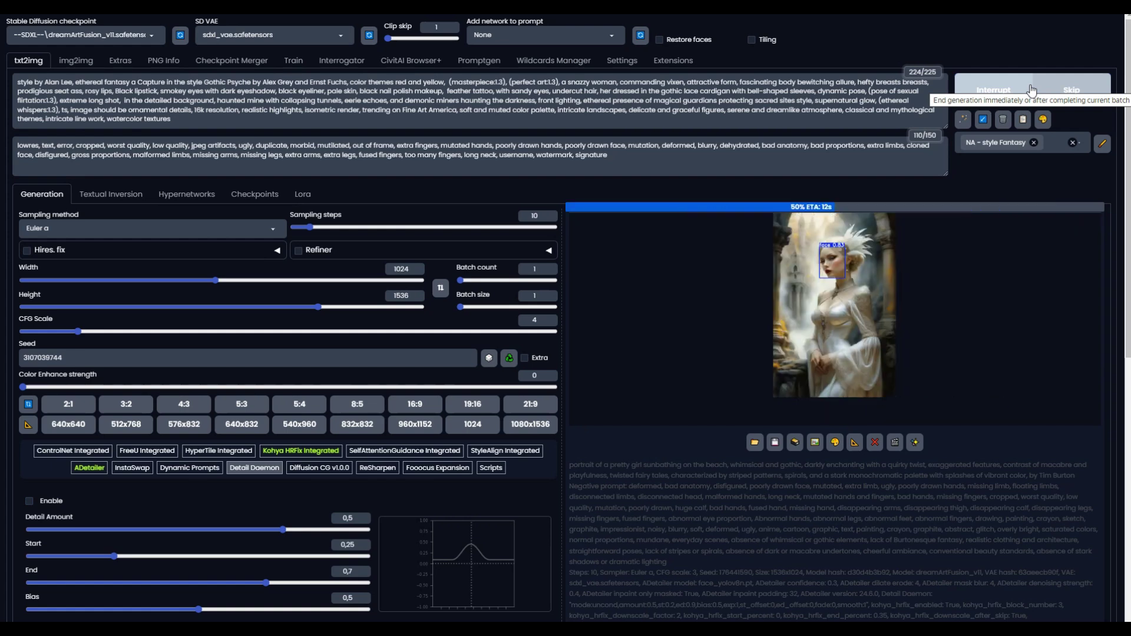
left_click(831, 278)
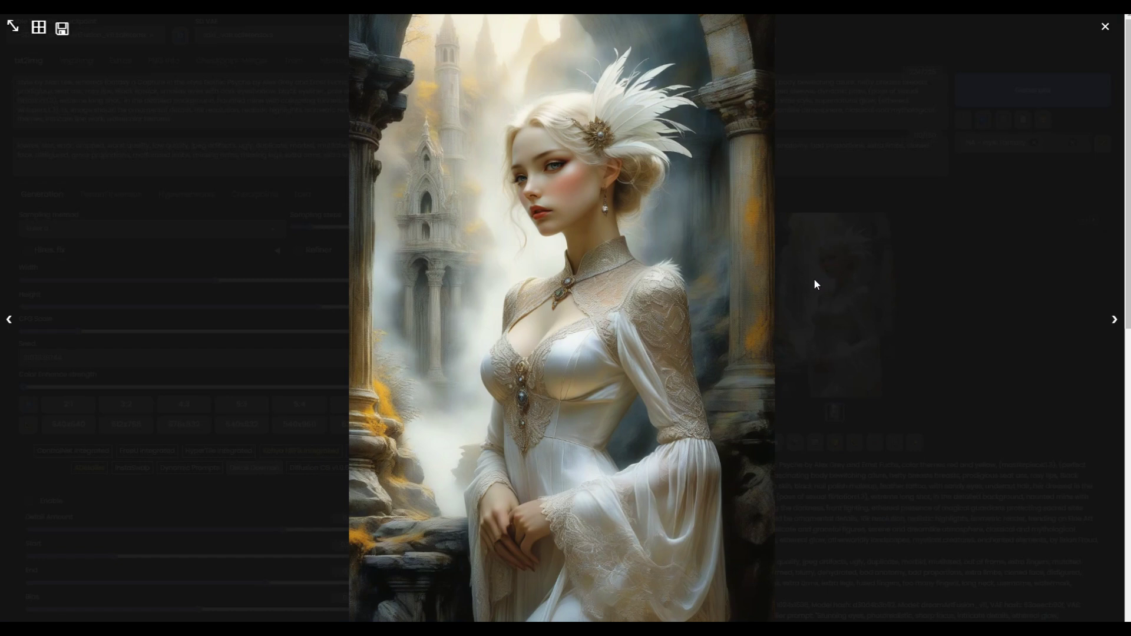
left_click(910, 288)
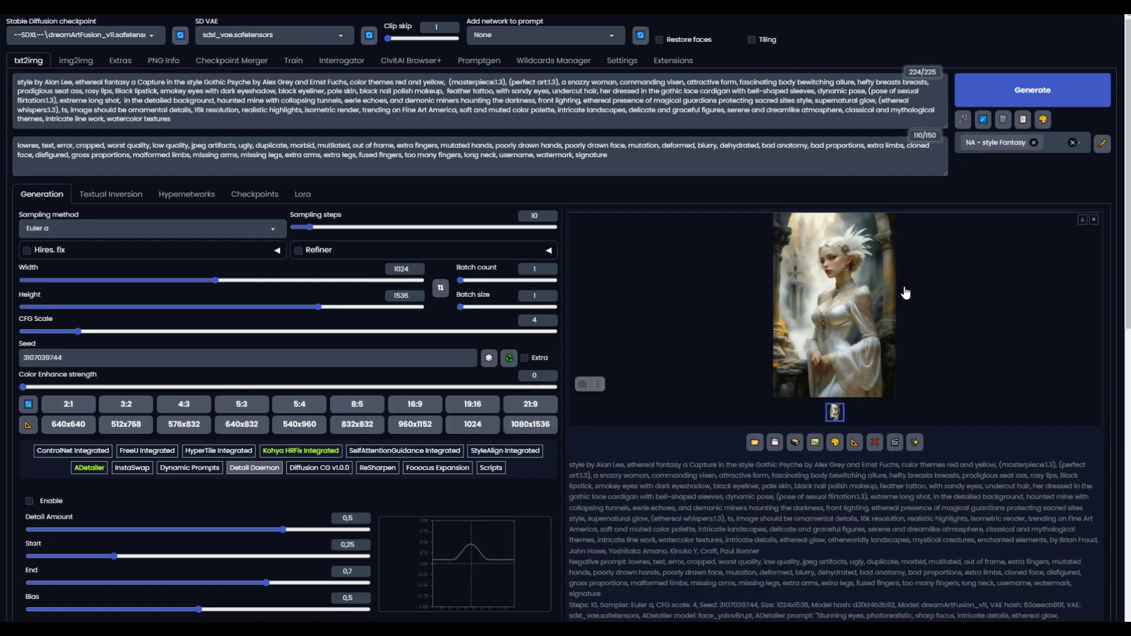
Enable Detail Daemon, regenerate the gothic fantasy image with the same seed and open the result for inspection.
scroll(168, 518, "down", 3)
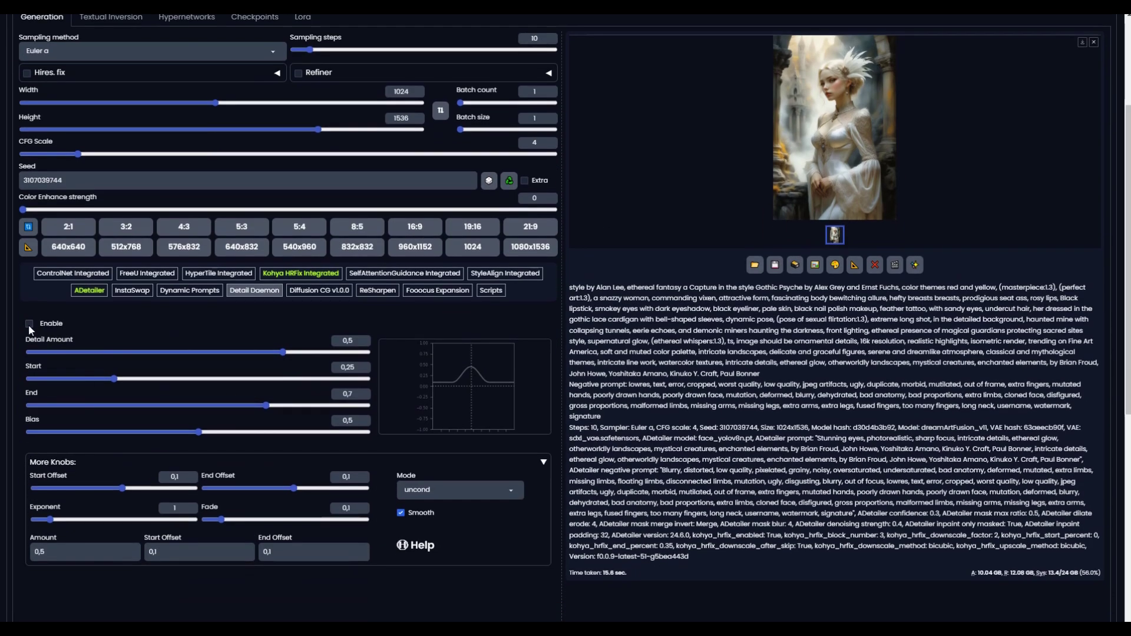
left_click(30, 324)
scroll(748, 262, "up", 1)
scroll(748, 263, "up", 2)
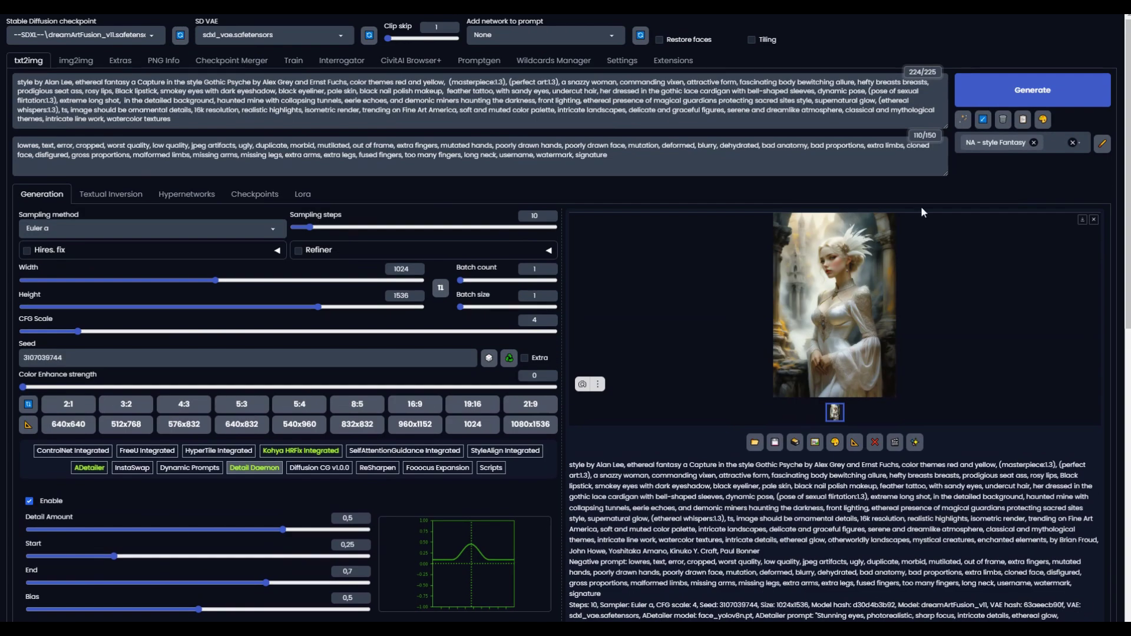
left_click(1042, 91)
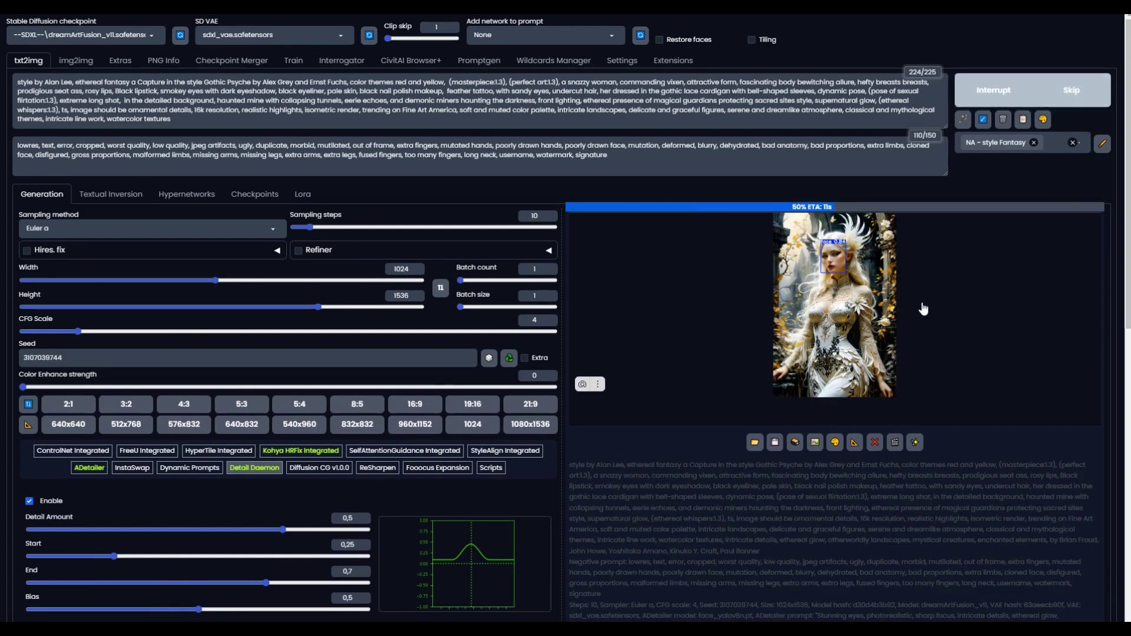
left_click(878, 311)
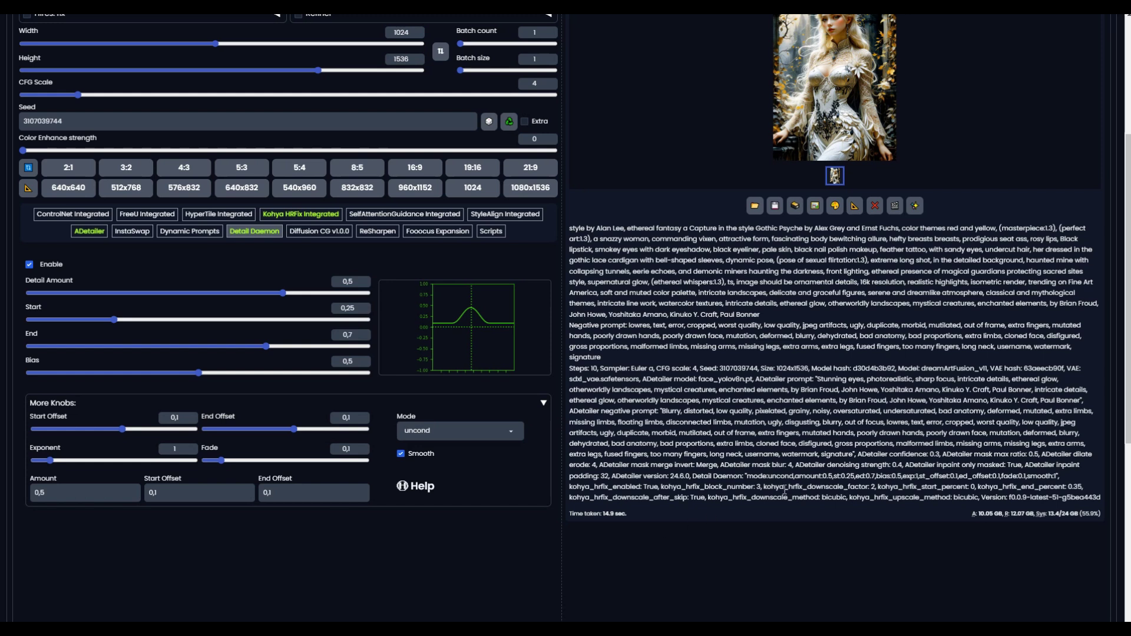
scroll(784, 490, "up", 4)
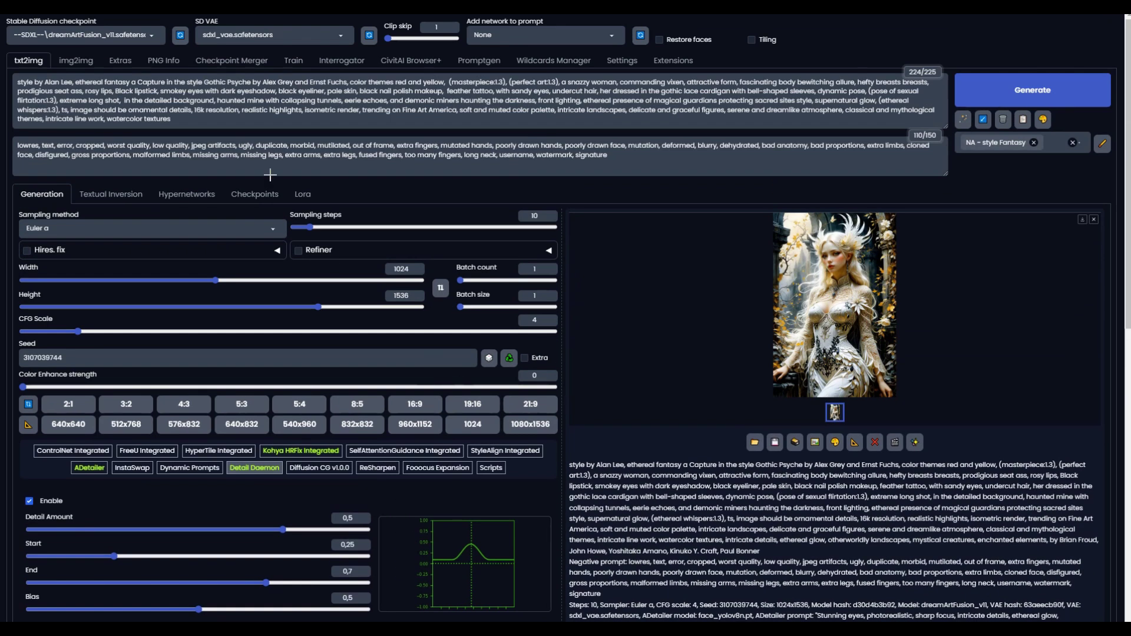
left_click_drag(170, 28, 6, 47)
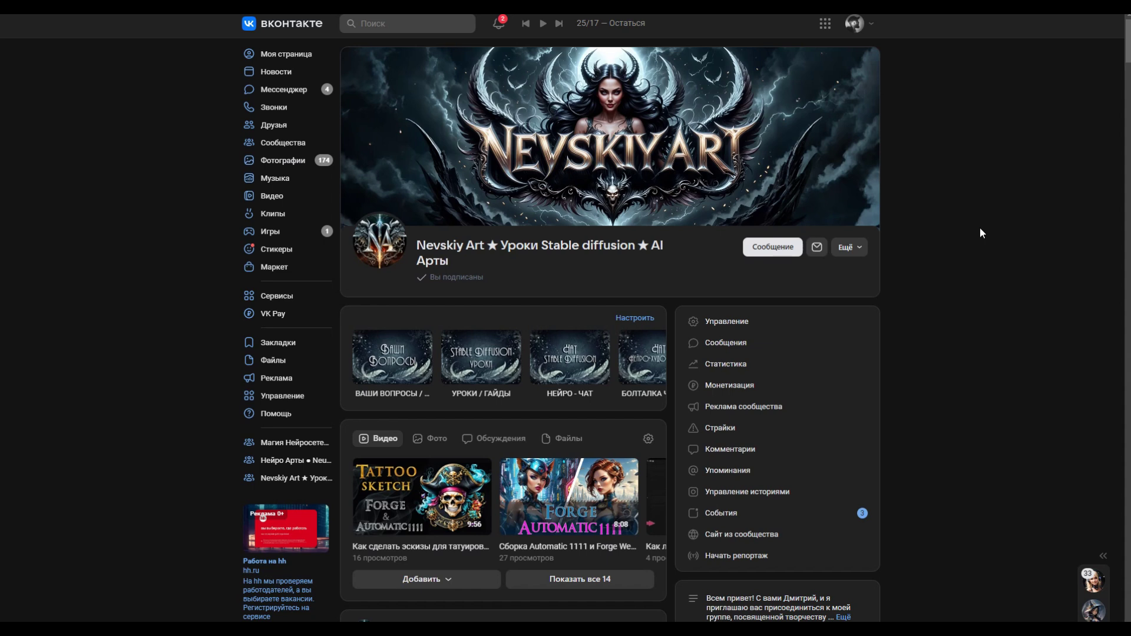
Examine the artwork posts and comments on the Nevskiy Art community page in VK.
scroll(980, 228, "down", 6)
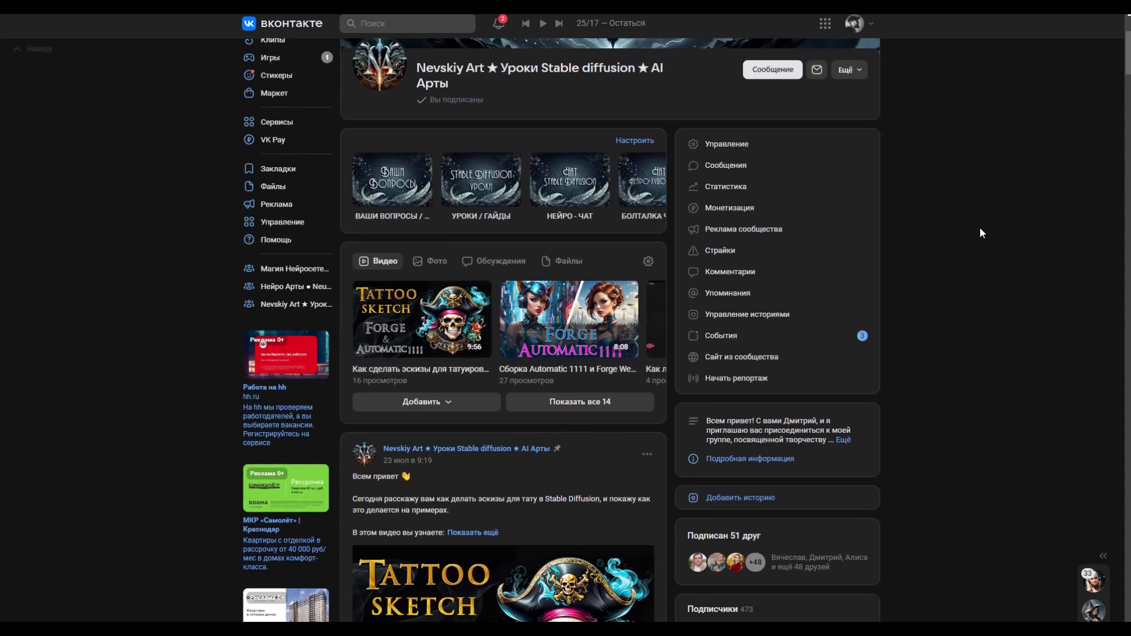
scroll(980, 230, "down", 15)
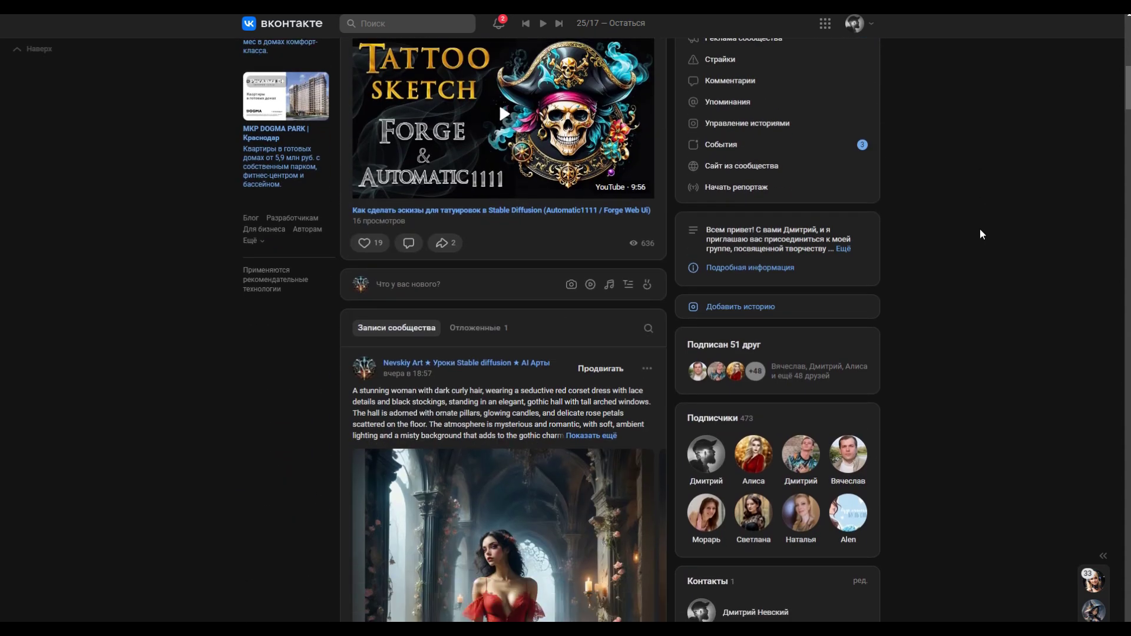
scroll(980, 229, "down", 8)
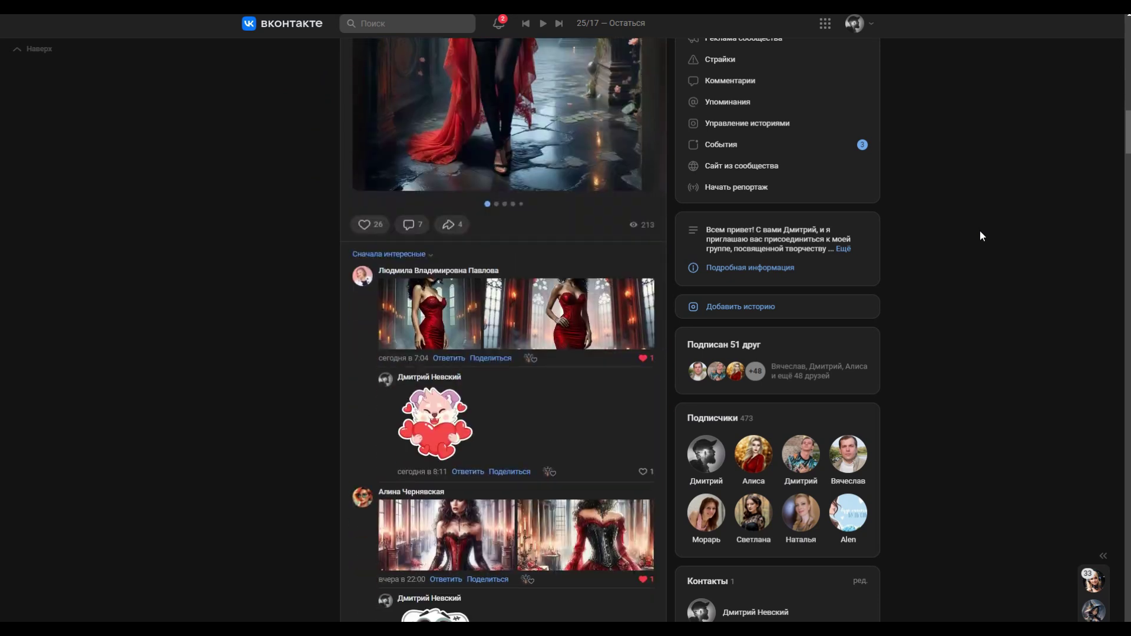
scroll(980, 232, "down", 9)
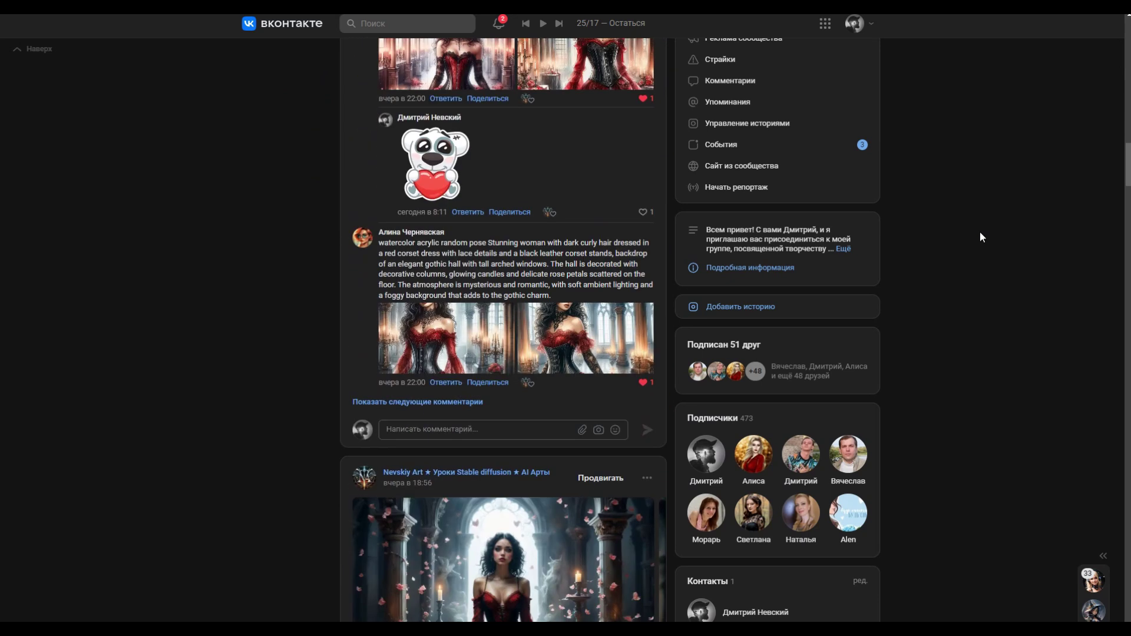
scroll(981, 233, "down", 8)
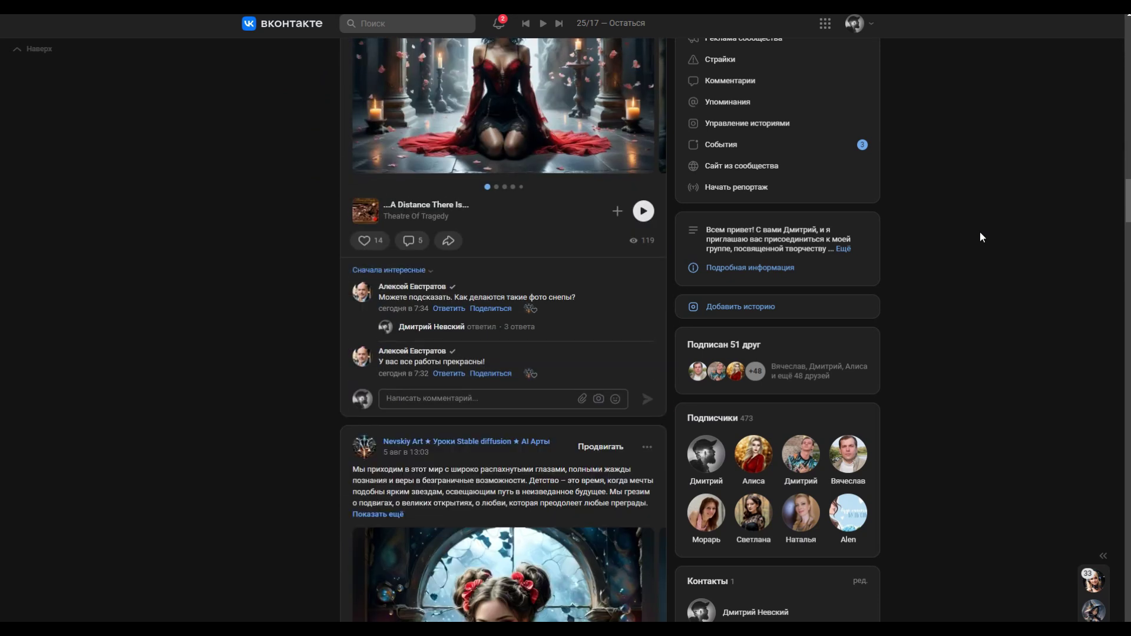
scroll(981, 233, "down", 9)
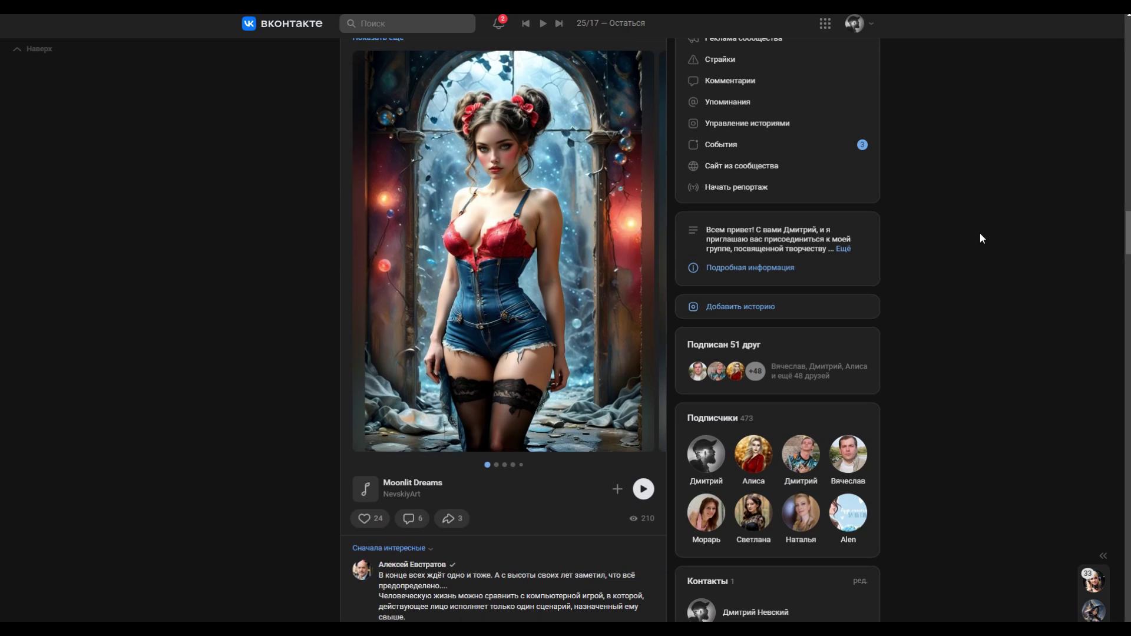
scroll(981, 233, "down", 8)
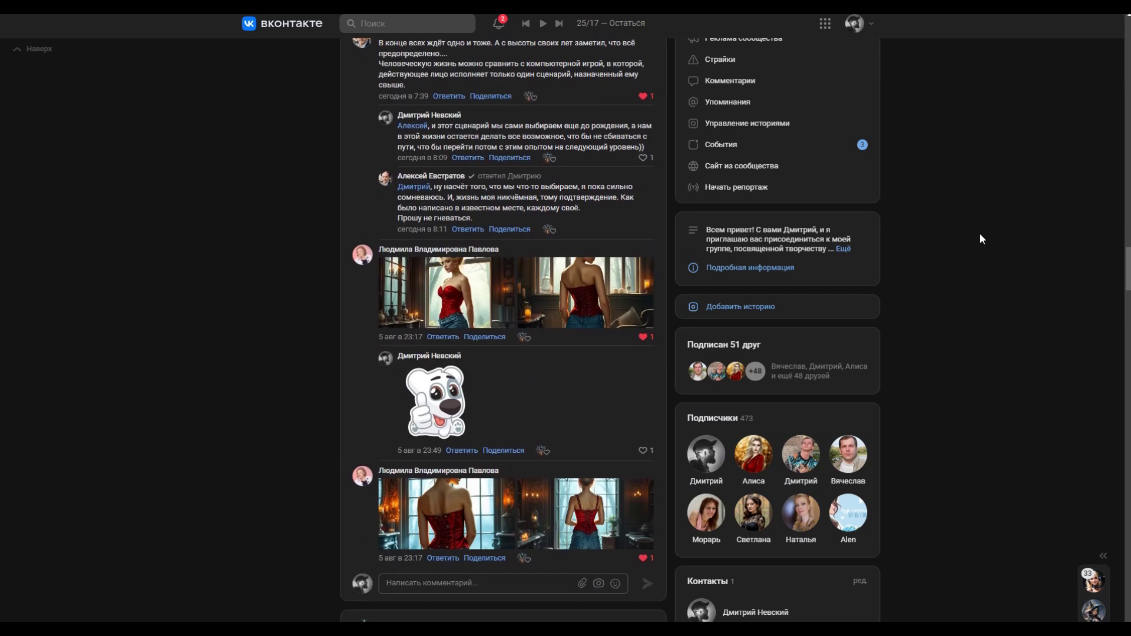
scroll(980, 235, "down", 7)
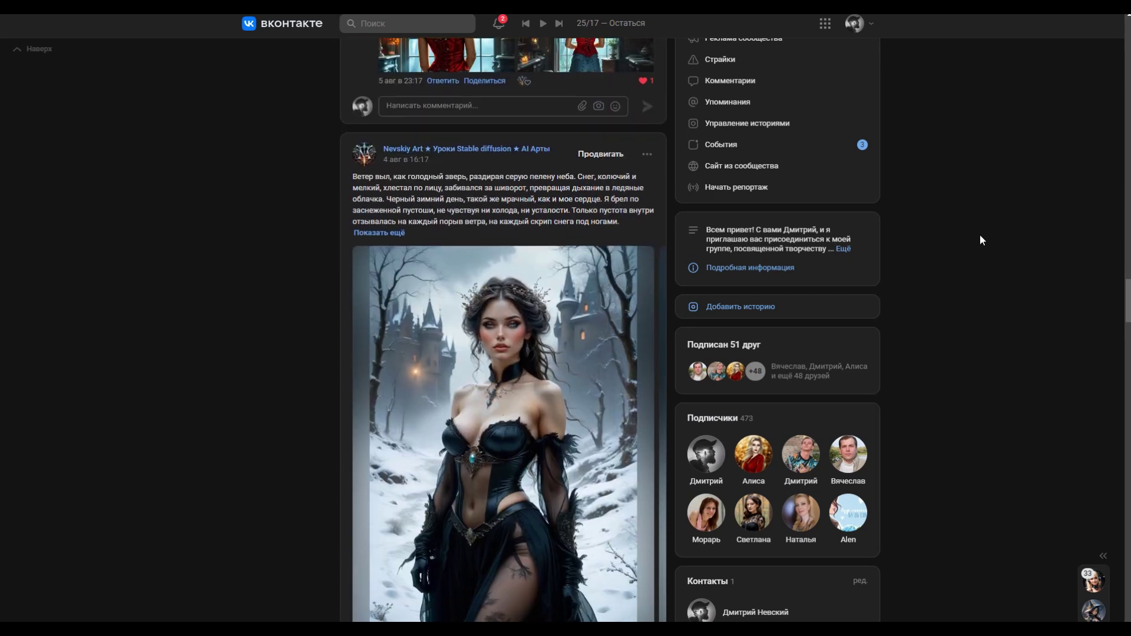
scroll(981, 235, "down", 4)
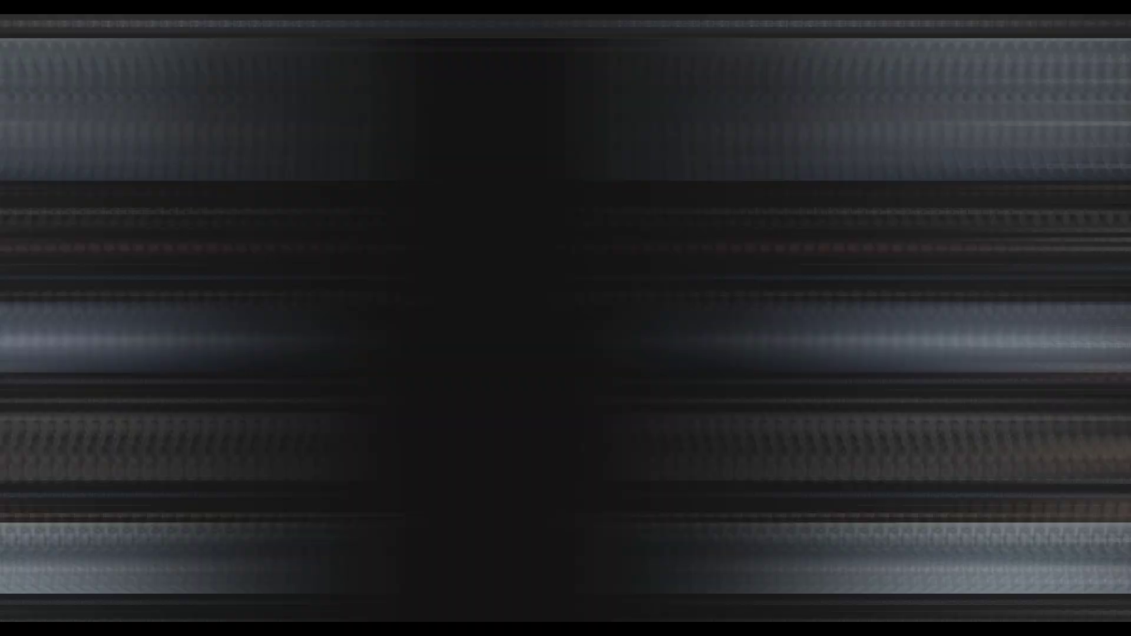